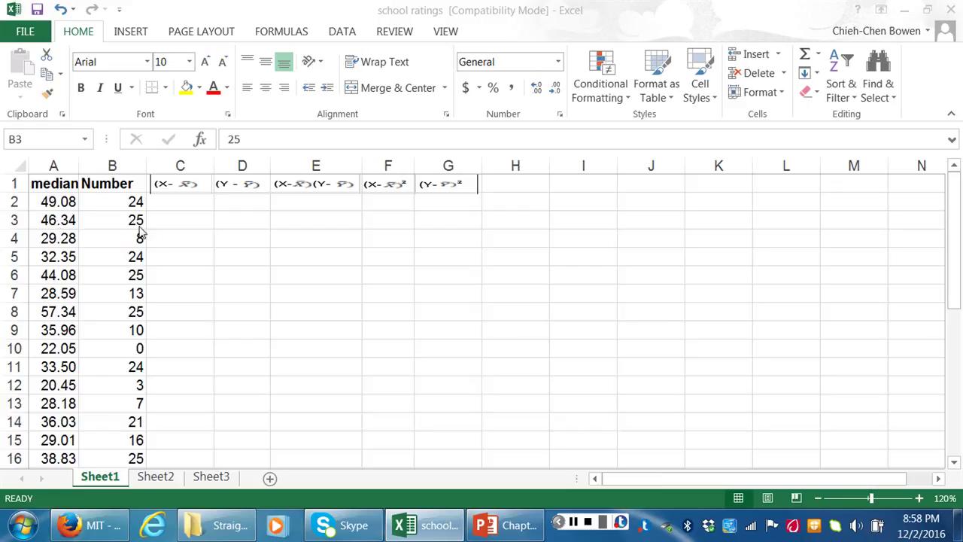
# Step: Enter =AVERAGE(A2:A32) in cell A33 below the median data and fill the formula across to B33
pyautogui.click(955, 264)
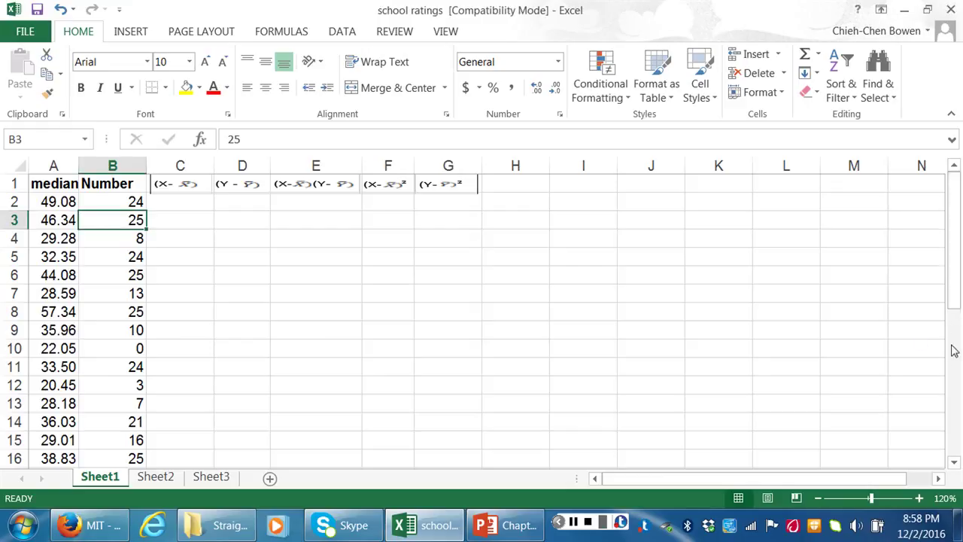
pyautogui.click(953, 466)
pyautogui.click(954, 466)
pyautogui.click(953, 465)
pyautogui.click(954, 466)
pyautogui.click(953, 466)
pyautogui.click(954, 466)
pyautogui.click(953, 466)
pyautogui.click(954, 465)
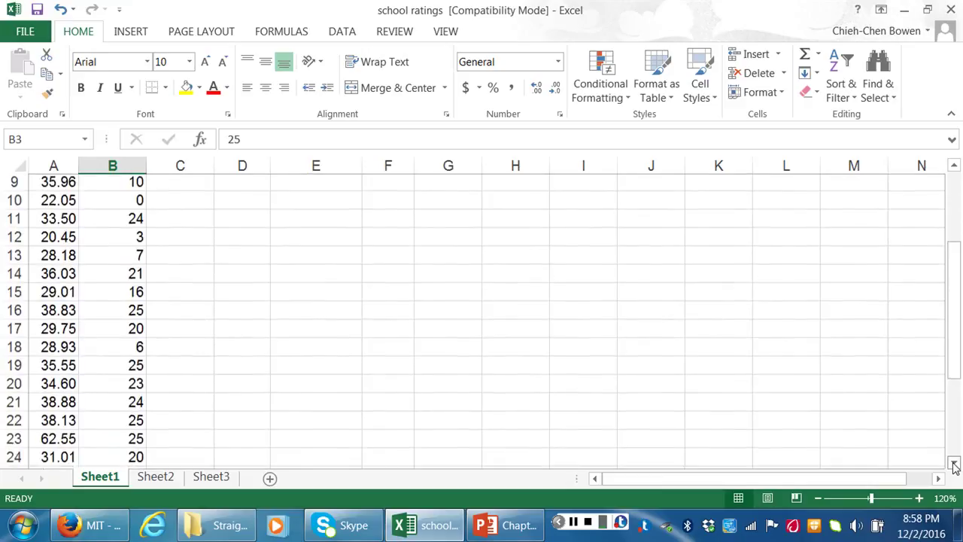
pyautogui.click(954, 466)
pyautogui.click(954, 465)
pyautogui.click(953, 465)
pyautogui.click(953, 466)
pyautogui.click(953, 465)
pyautogui.click(954, 466)
pyautogui.click(954, 466)
pyautogui.click(953, 465)
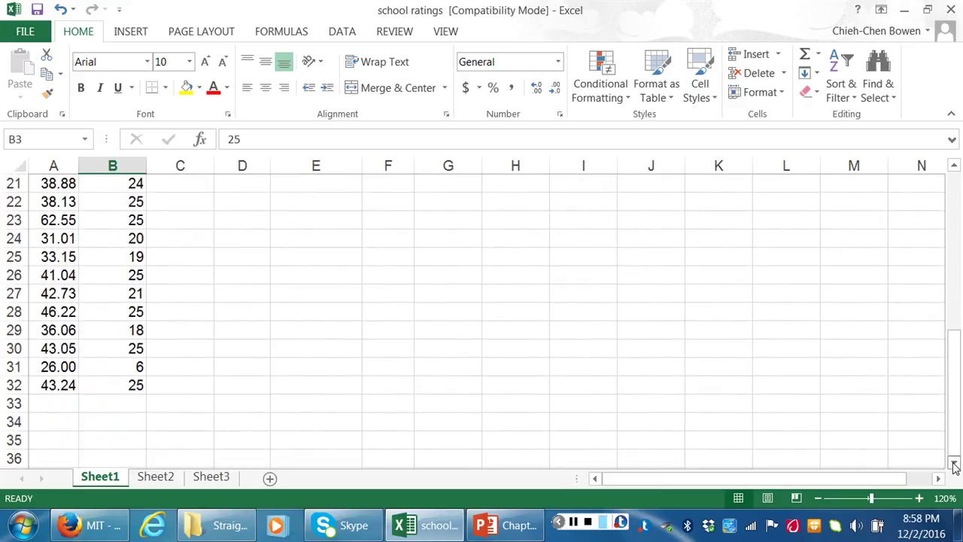
pyautogui.click(66, 404)
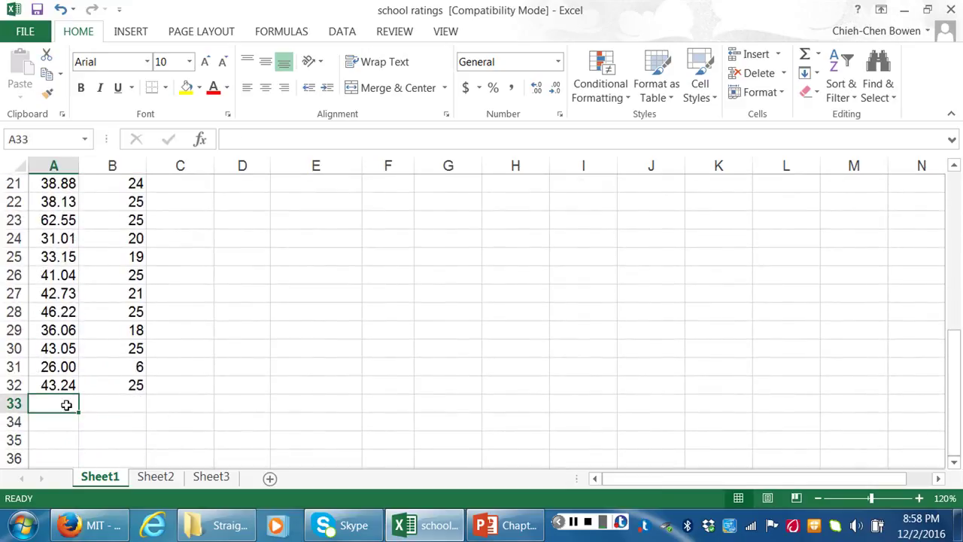
pyautogui.write('=')
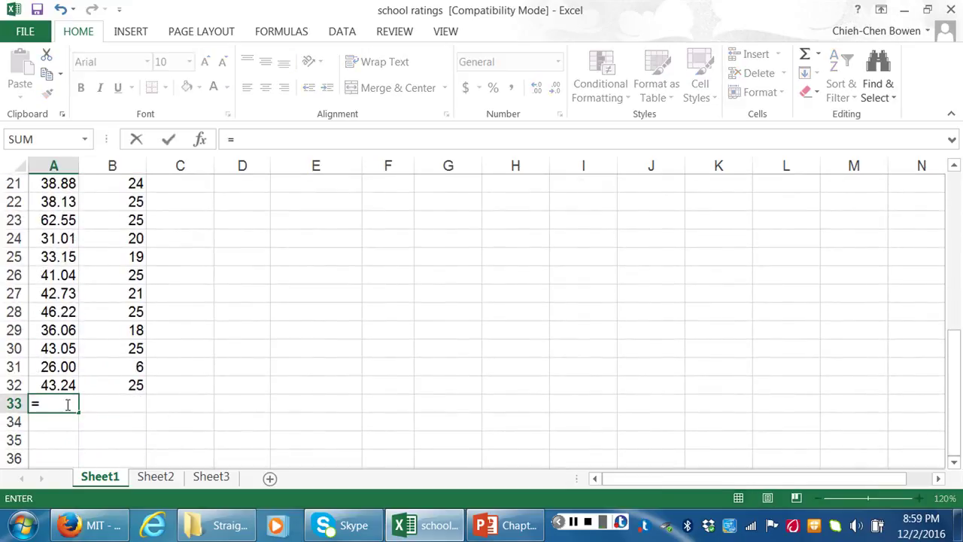
pyautogui.write('avera')
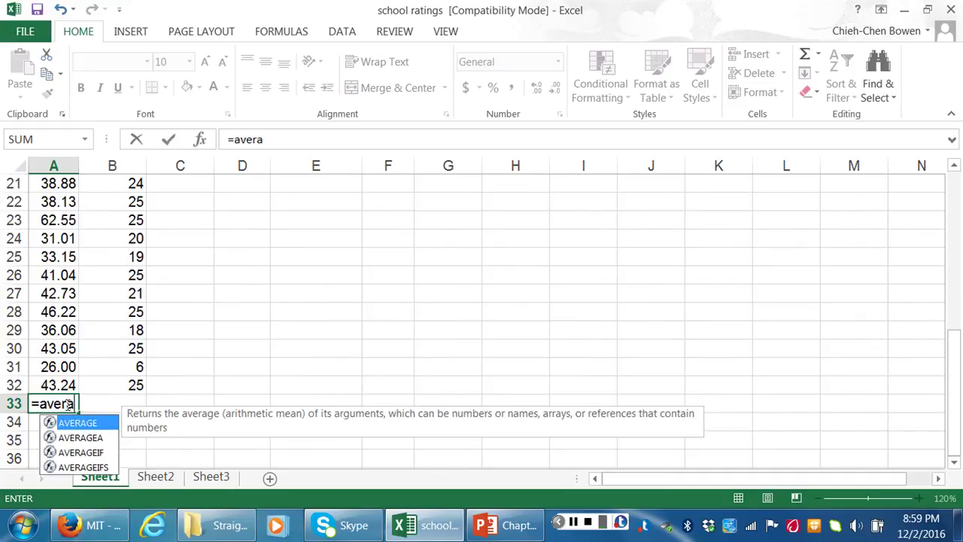
pyautogui.write('ge(')
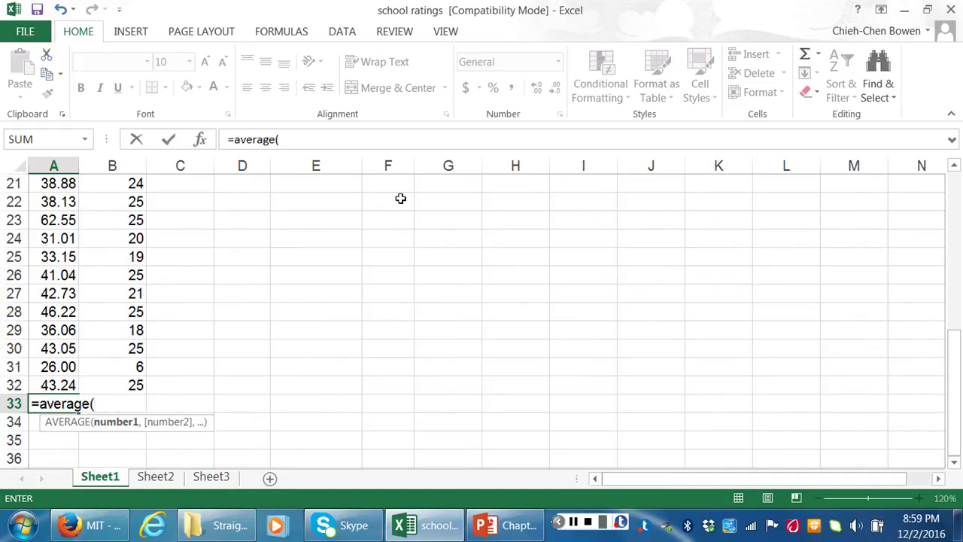
pyautogui.moveTo(953, 338); pyautogui.dragTo(955, 180)
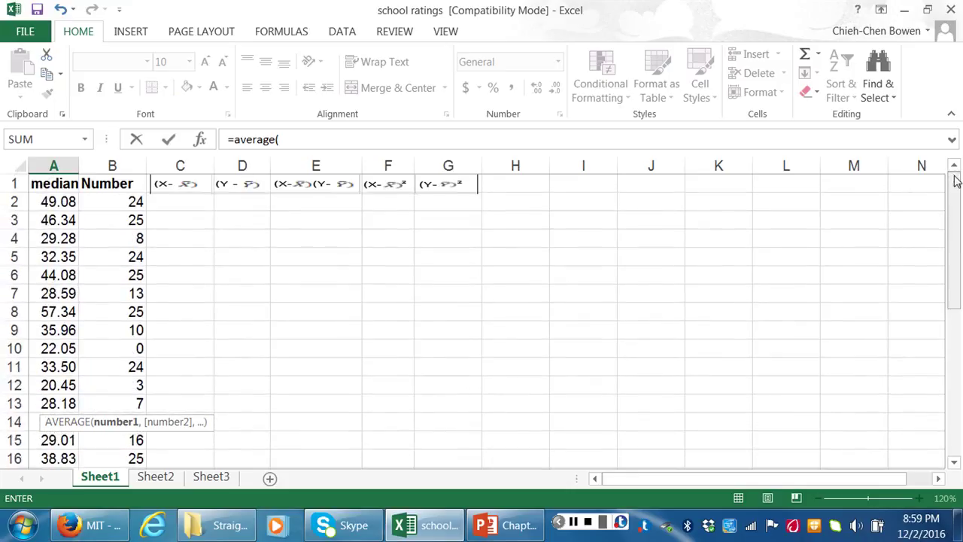
pyautogui.click(53, 201)
pyautogui.moveTo(53, 201)
pyautogui.mouseDown()
pyautogui.moveTo(54, 468)
pyautogui.moveTo(51, 202)
pyautogui.mouseUp()
pyautogui.press('Return')
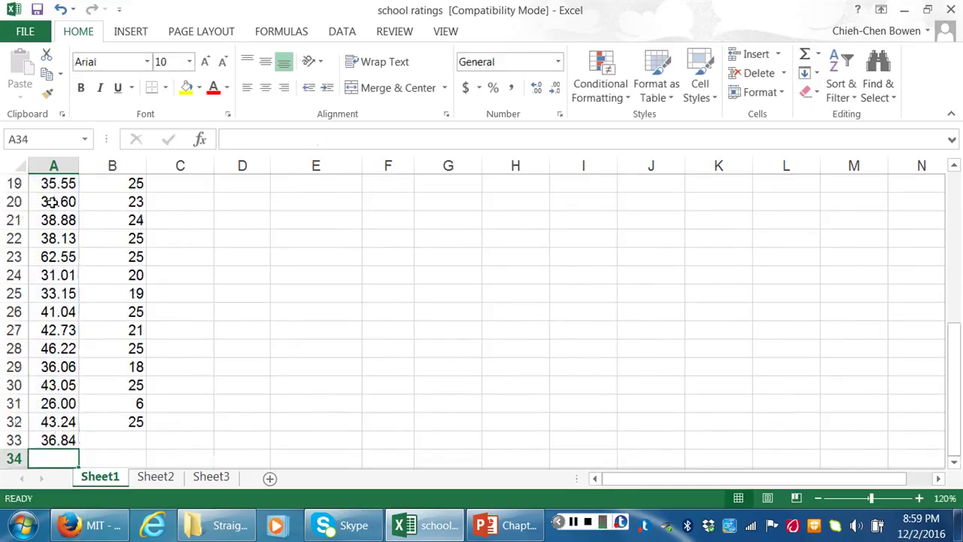
pyautogui.click(54, 440)
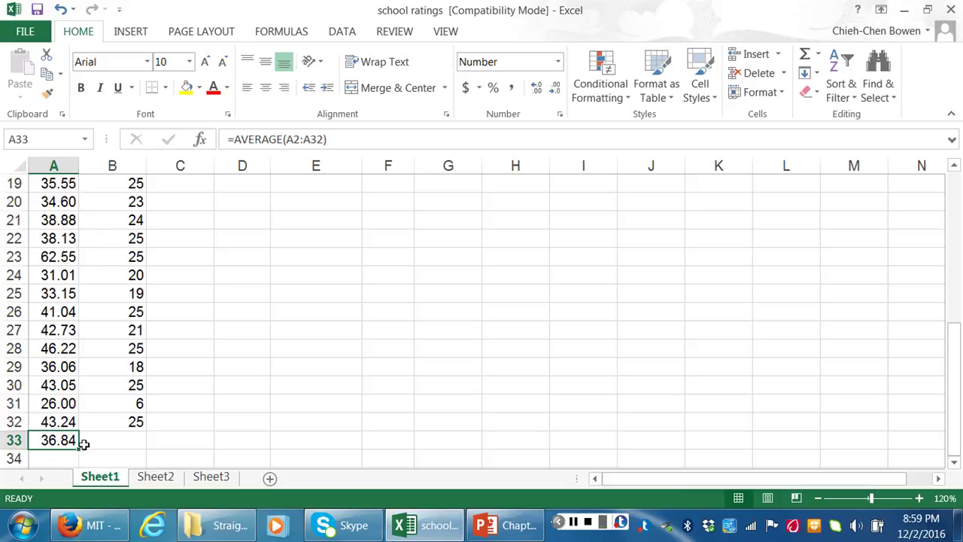
pyautogui.moveTo(77, 447); pyautogui.dragTo(120, 452)
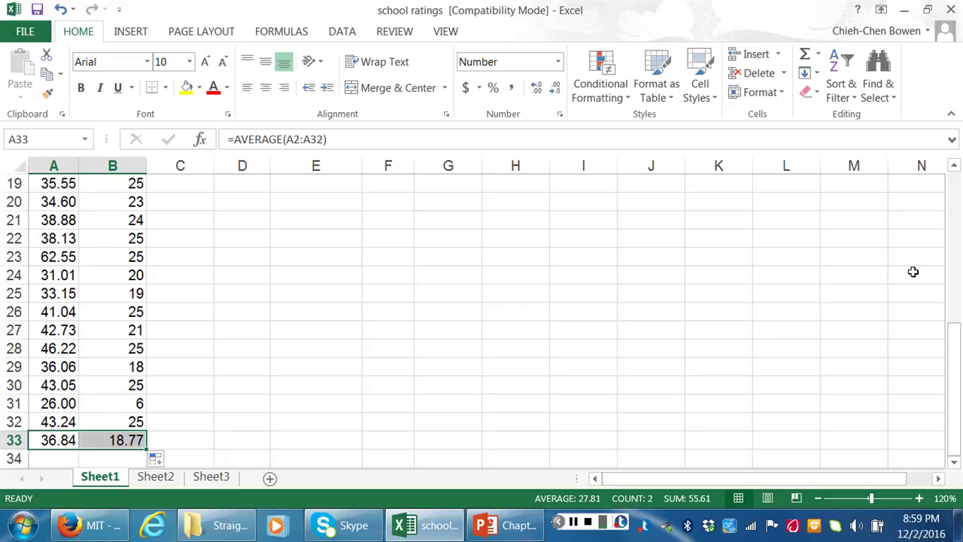
# Step: Enter the formula =A2-A$33 in cell C2 to compute the first X deviation from the mean, keeping row 33 fixed
pyautogui.moveTo(957, 324); pyautogui.dragTo(952, 176)
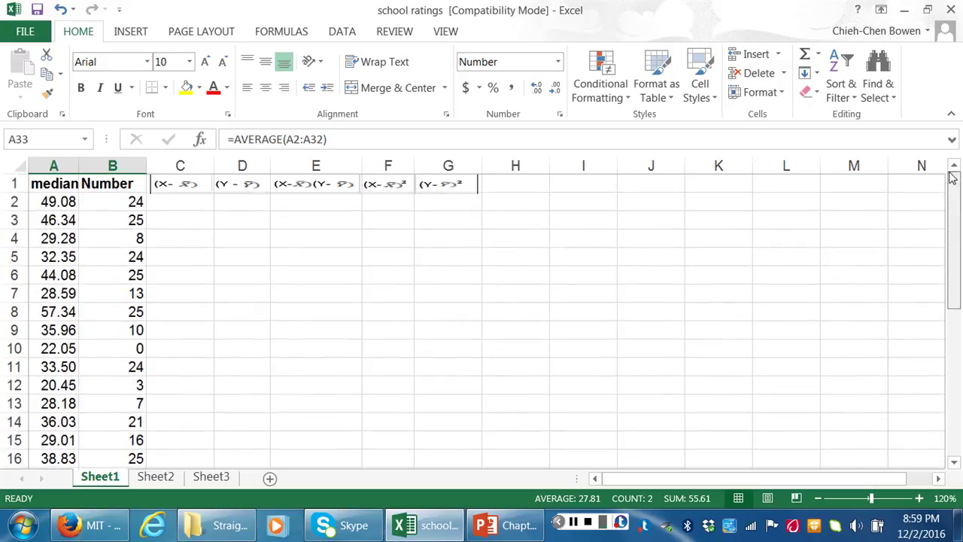
pyautogui.click(200, 197)
pyautogui.click(193, 206)
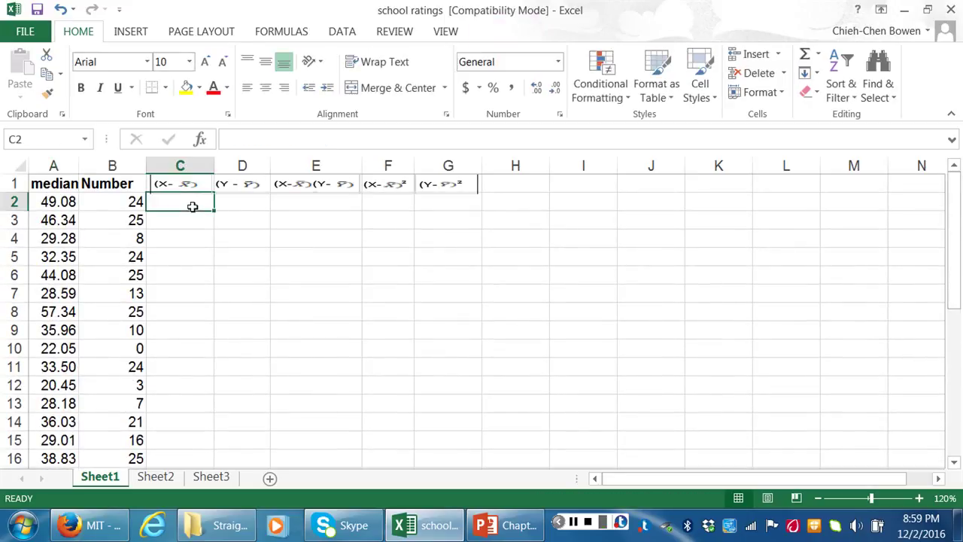
pyautogui.write('=')
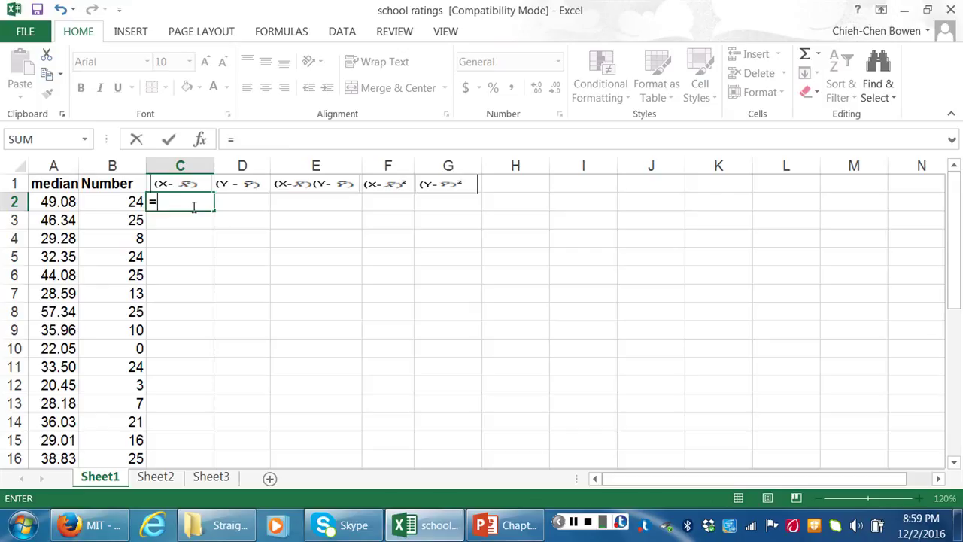
pyautogui.click(66, 202)
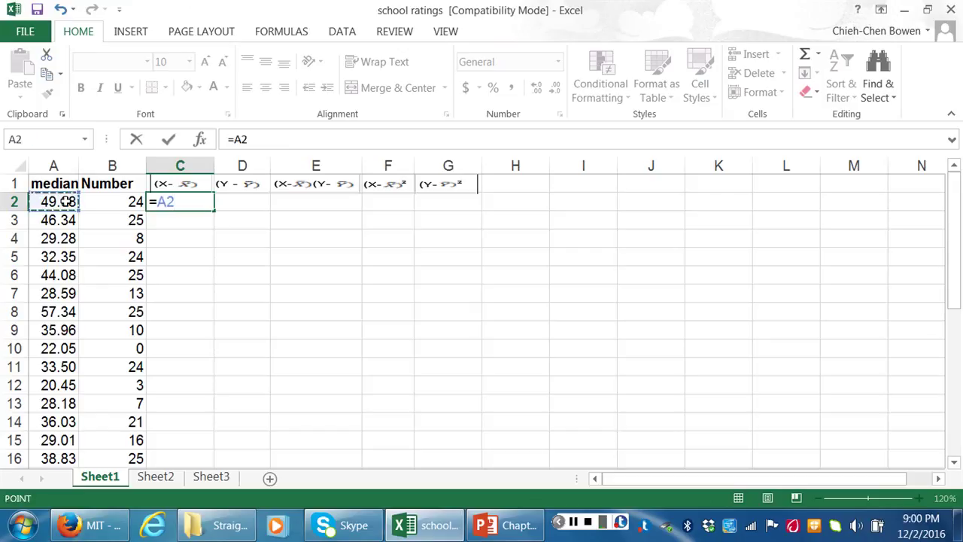
pyautogui.write('-')
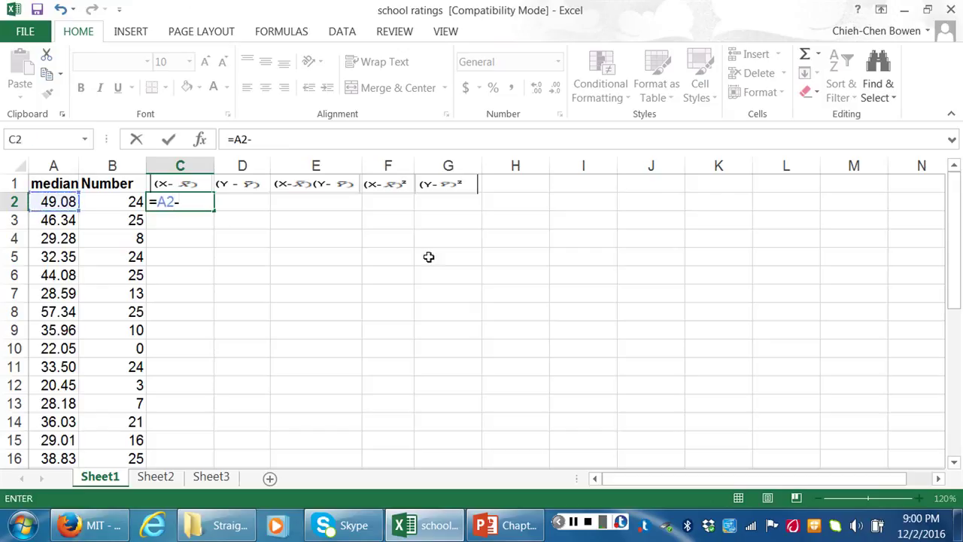
pyautogui.moveTo(953, 281); pyautogui.dragTo(959, 474)
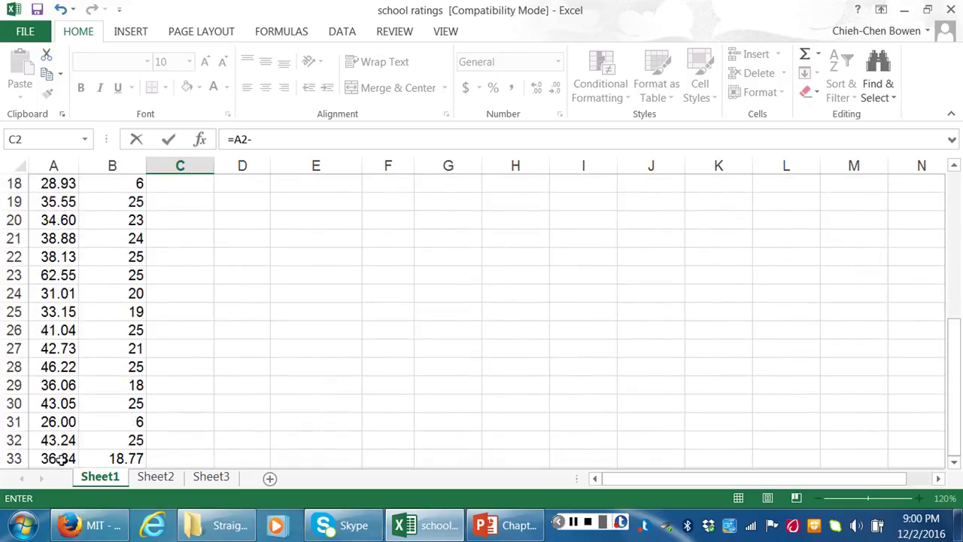
pyautogui.click(60, 458)
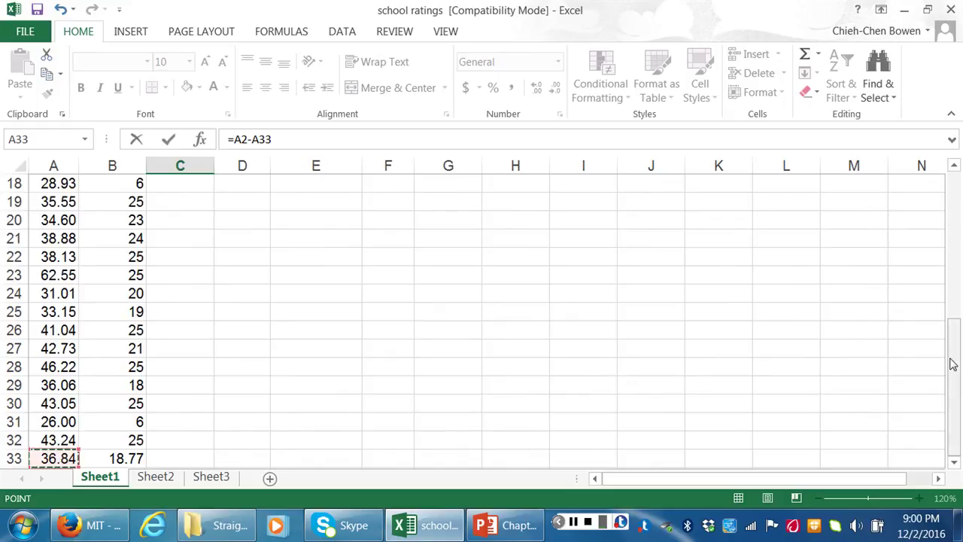
pyautogui.moveTo(950, 361); pyautogui.dragTo(952, 184)
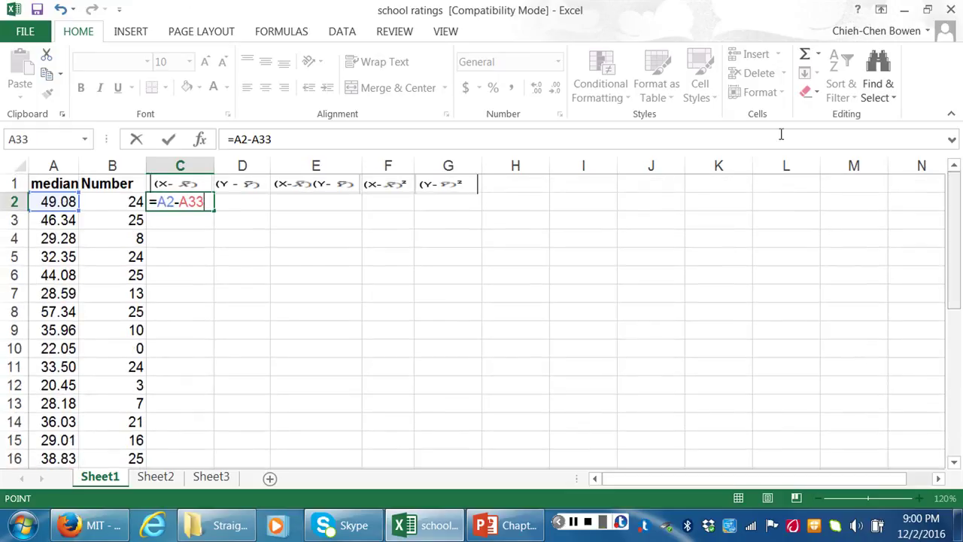
pyautogui.click(189, 203)
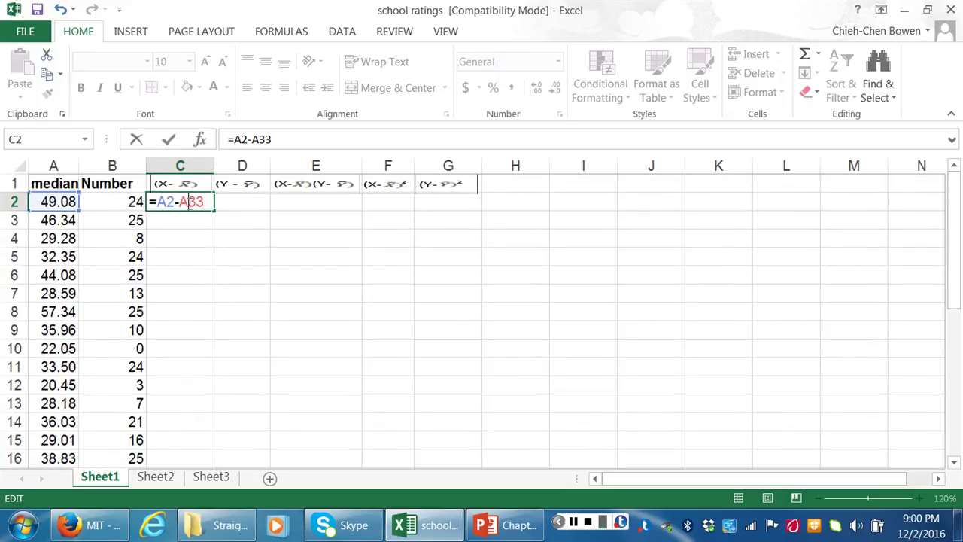
pyautogui.write('$')
pyautogui.press('Return')
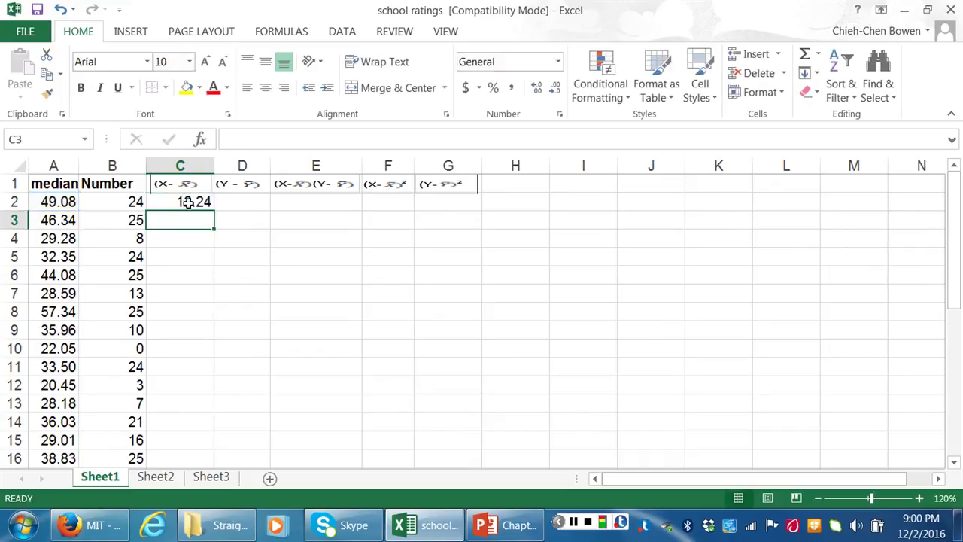
# Step: Fill the deviation formula from C2 down to C32 and across into D2:D32 for the Y deviations
pyautogui.click(203, 200)
pyautogui.click(202, 201)
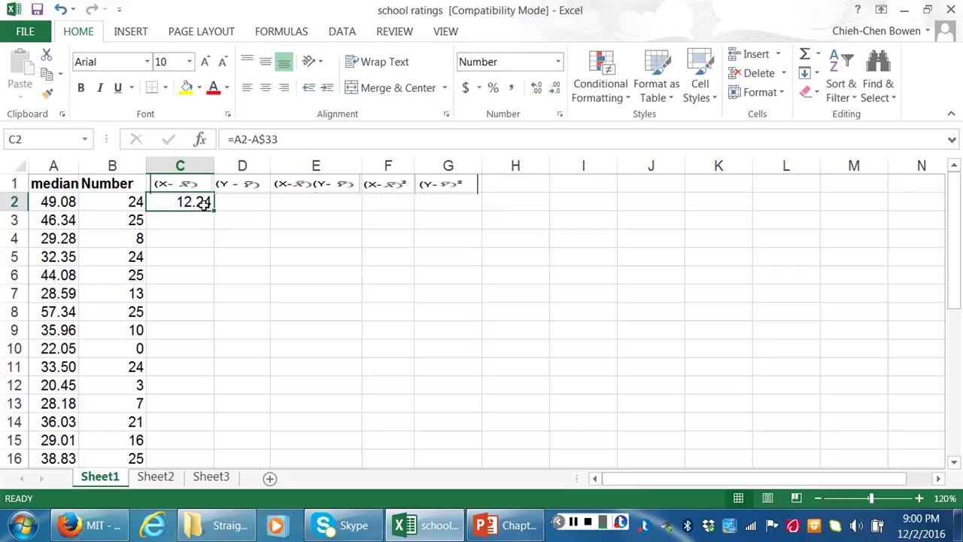
pyautogui.moveTo(213, 213); pyautogui.dragTo(212, 240)
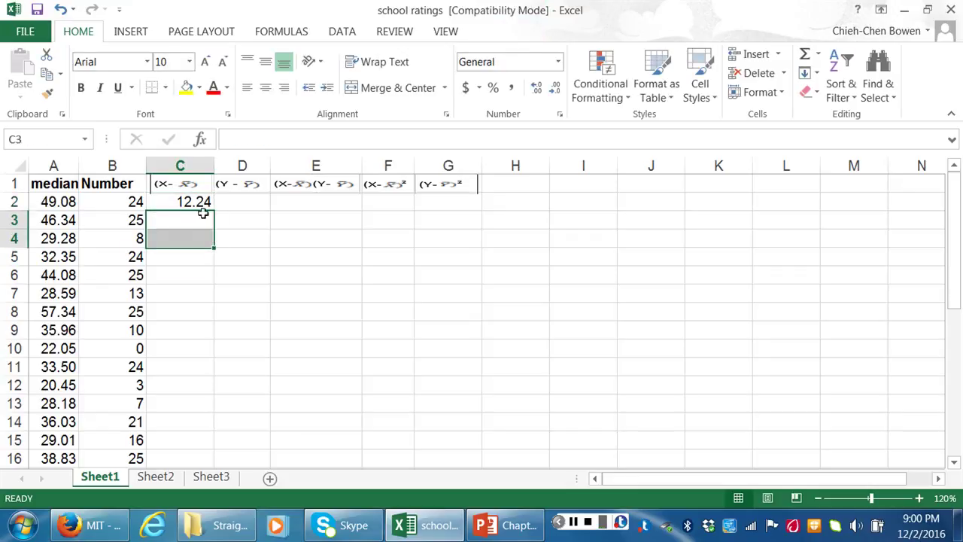
pyautogui.click(202, 202)
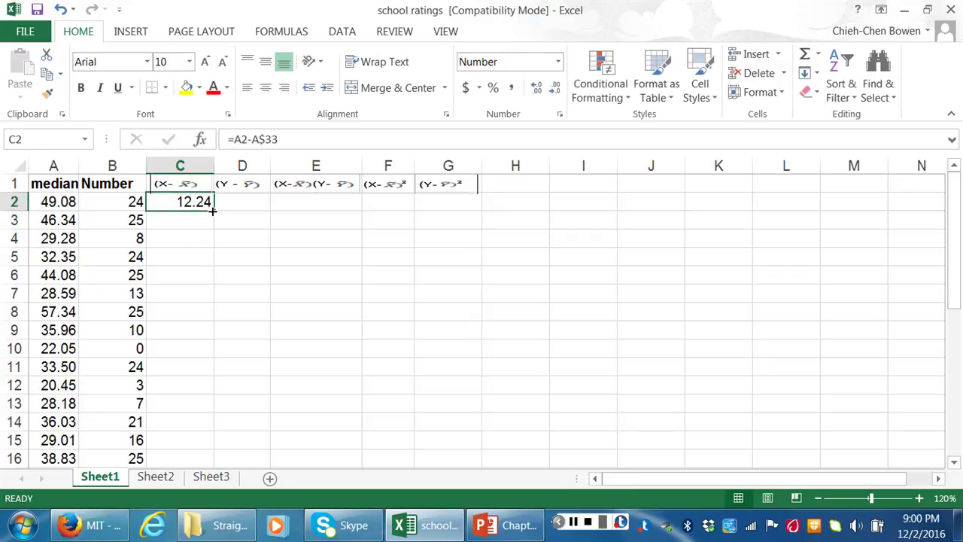
pyautogui.moveTo(213, 211); pyautogui.dragTo(208, 413)
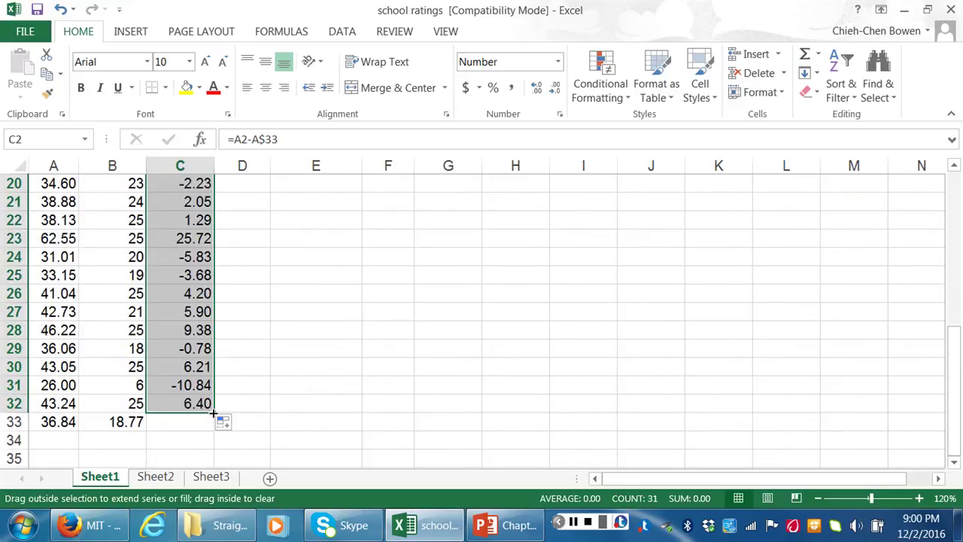
pyautogui.moveTo(234, 413); pyautogui.dragTo(256, 416)
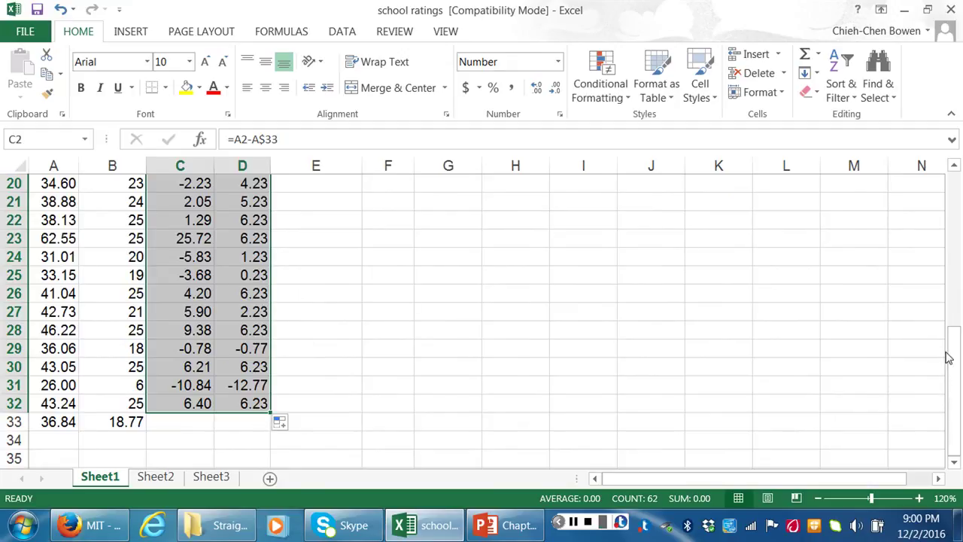
# Step: Enter the formula =C2*D2 in cell E2 to multiply the X and Y deviations
pyautogui.moveTo(951, 357); pyautogui.dragTo(954, 197)
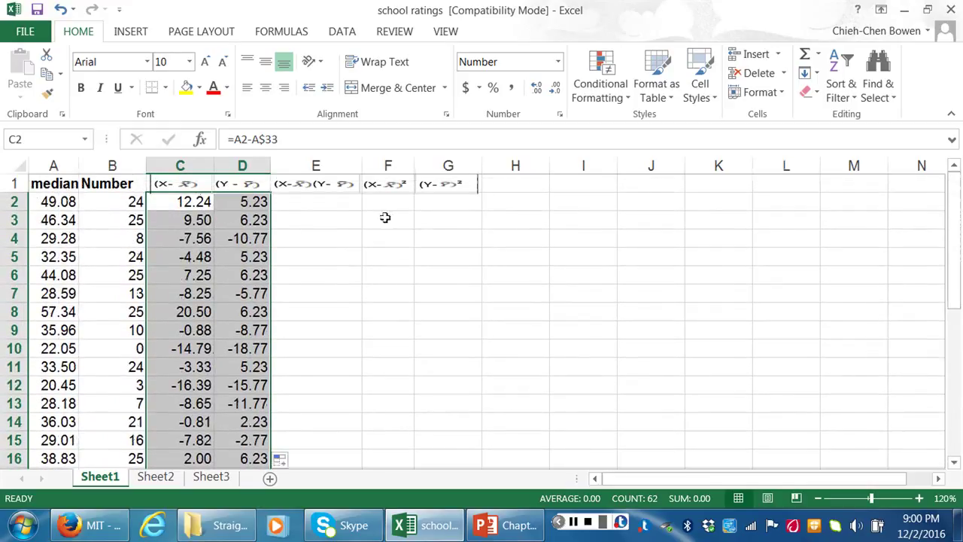
pyautogui.click(353, 206)
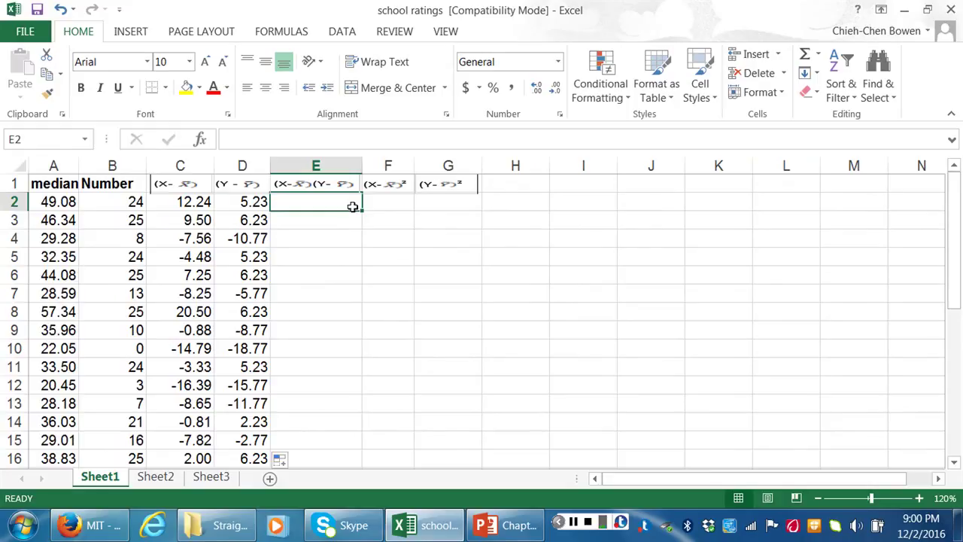
pyautogui.write('=')
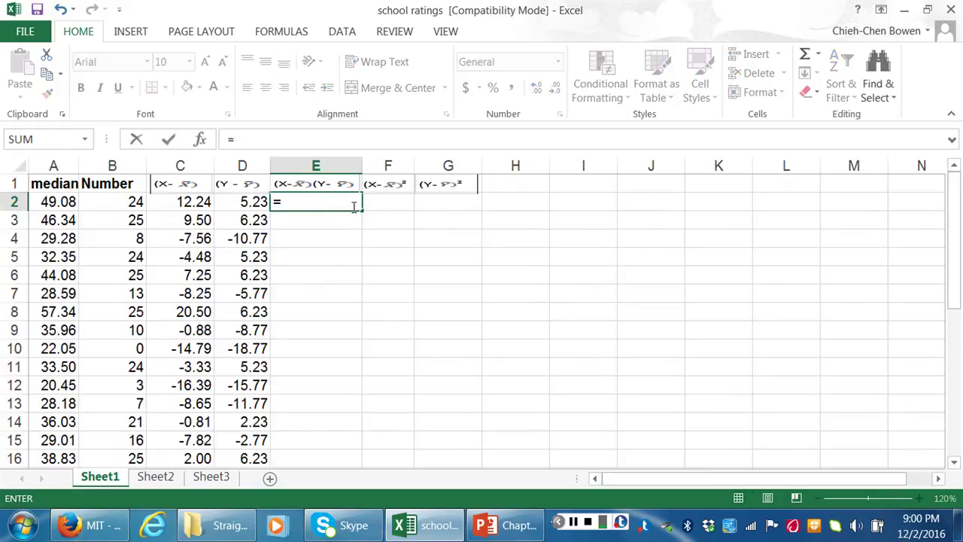
pyautogui.click(197, 203)
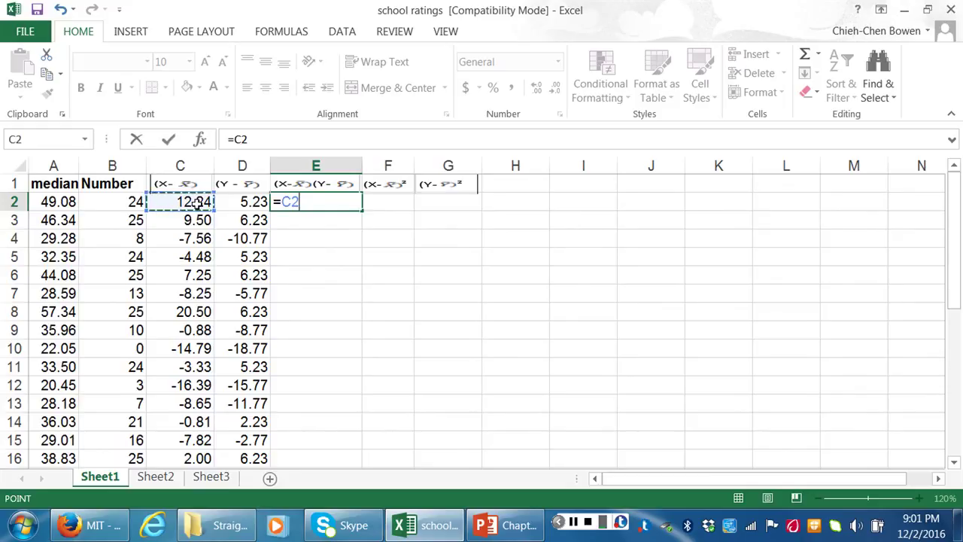
pyautogui.write('*')
pyautogui.press('F2')
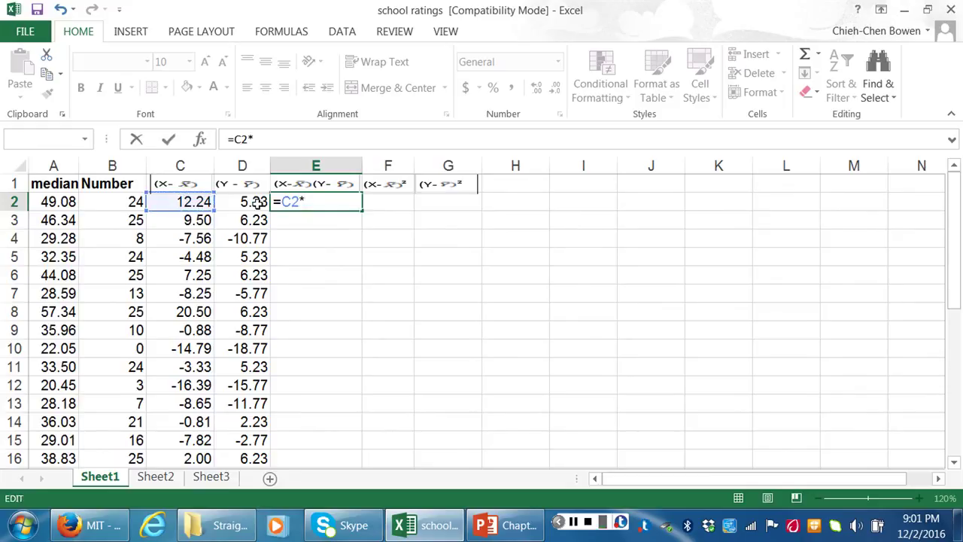
pyautogui.click(257, 203)
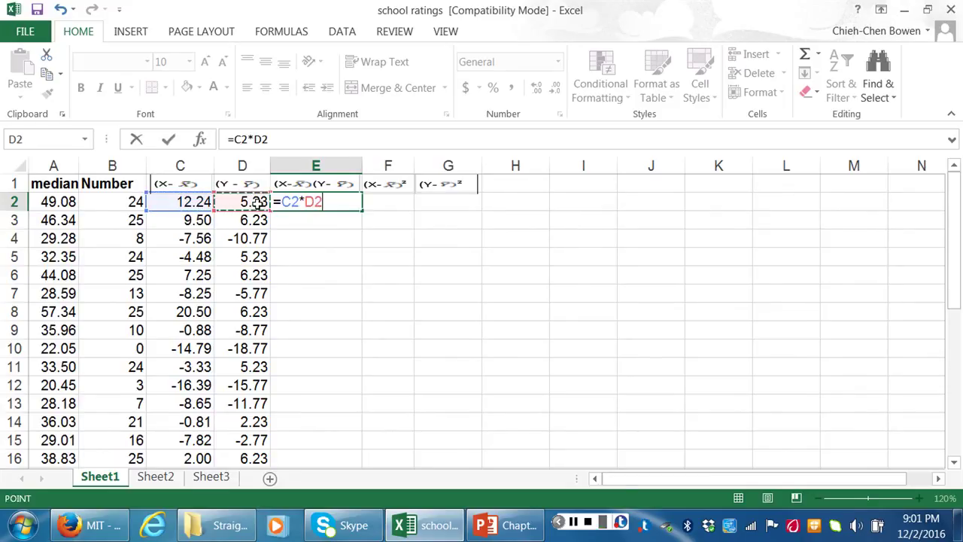
pyautogui.press('Return')
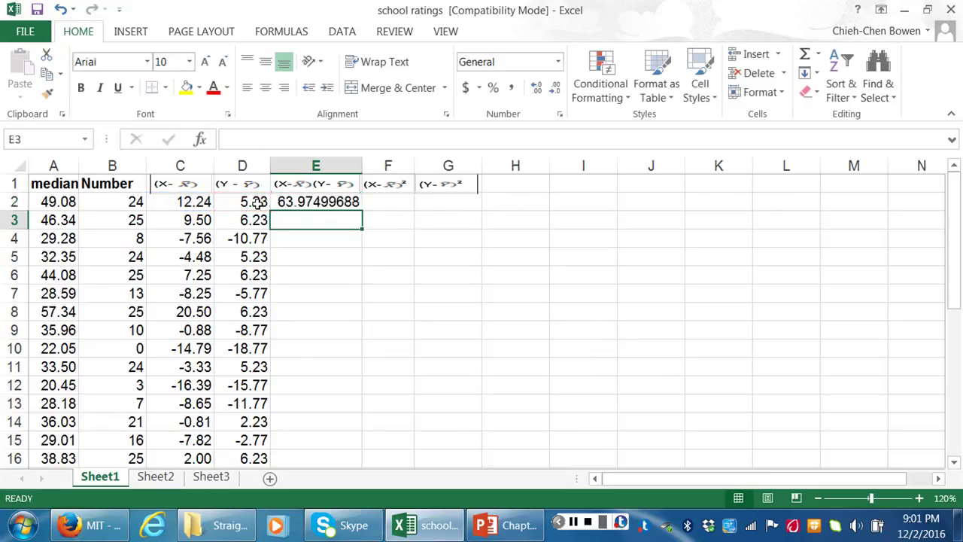
# Step: Fill the deviation product formula from E2 down to E32 and format those cells with two decimal places
pyautogui.click(353, 202)
pyautogui.moveTo(361, 211); pyautogui.dragTo(354, 427)
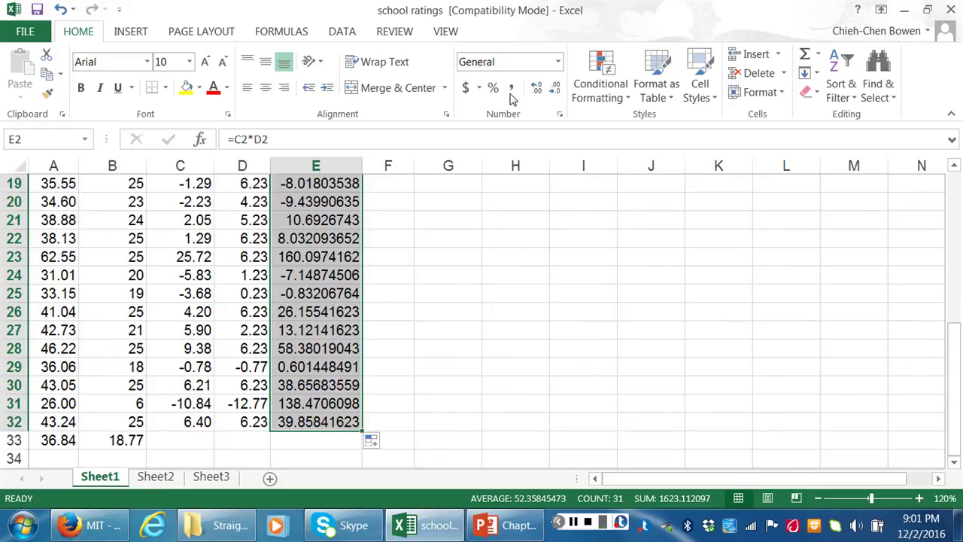
pyautogui.click(553, 92)
pyautogui.click(553, 93)
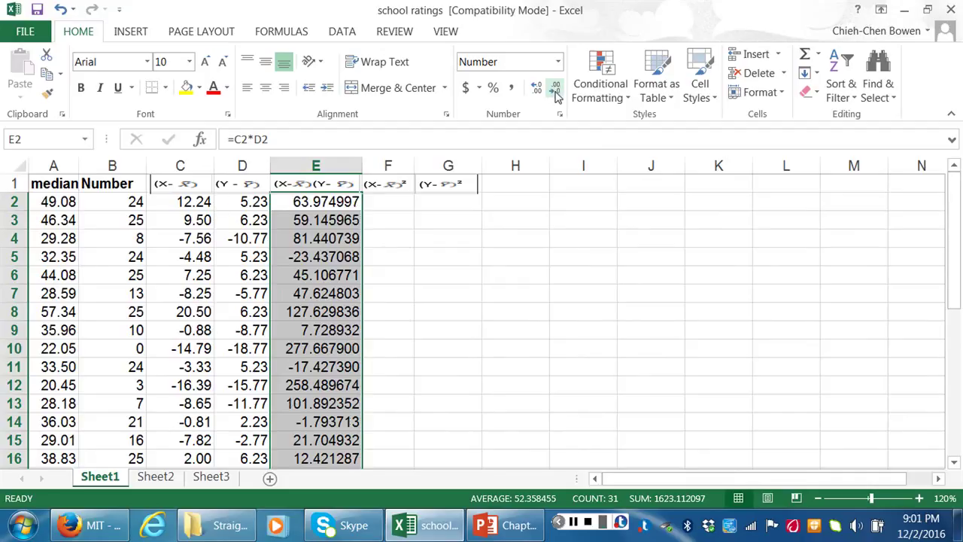
pyautogui.click(555, 92)
pyautogui.click(555, 91)
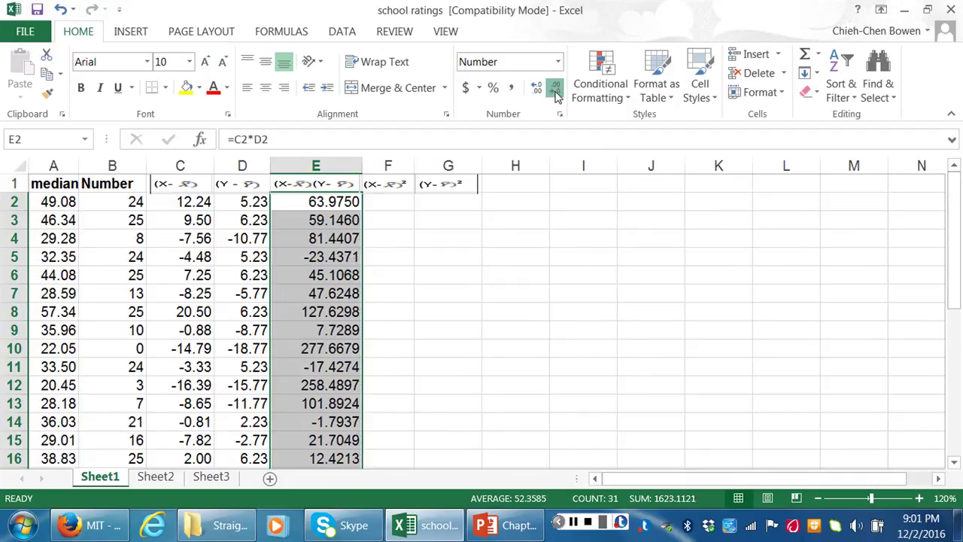
pyautogui.click(555, 92)
pyautogui.click(555, 92)
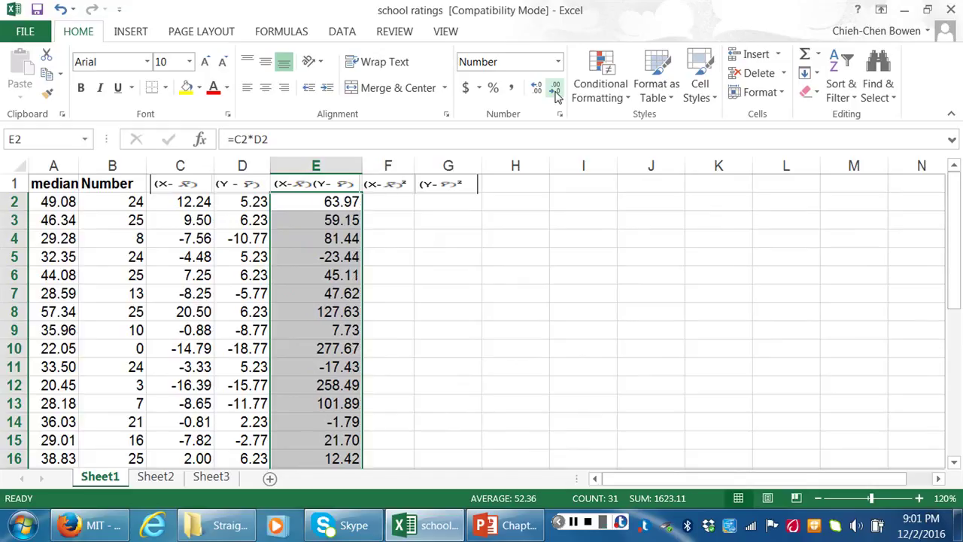
# Step: Enter the formula =C2^2 in cell F2 to square the X deviation and fill it down to F32
pyautogui.click(383, 203)
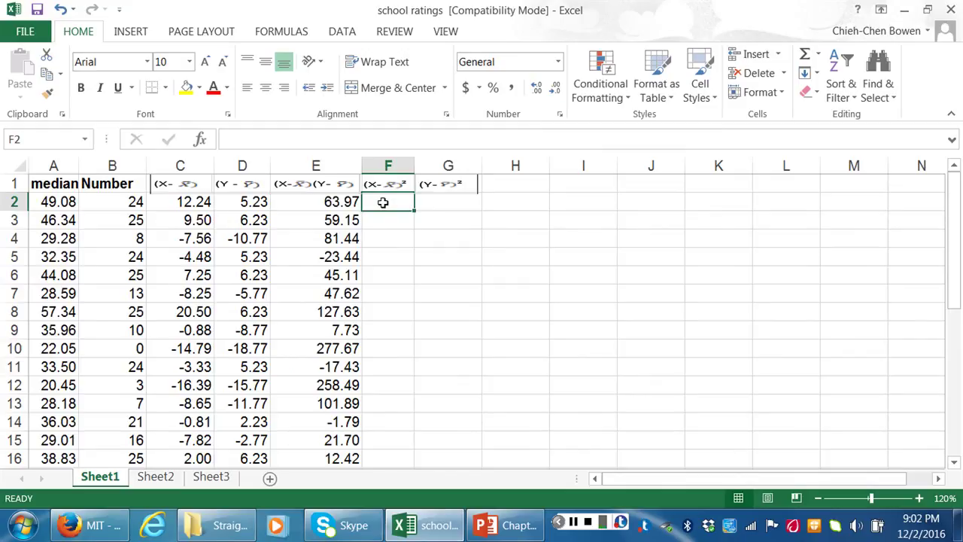
pyautogui.write('=')
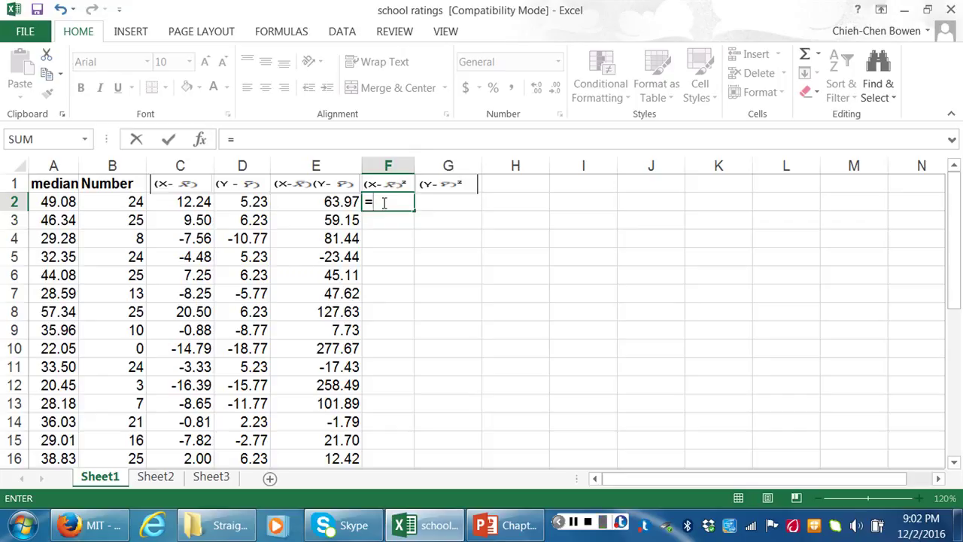
pyautogui.click(190, 201)
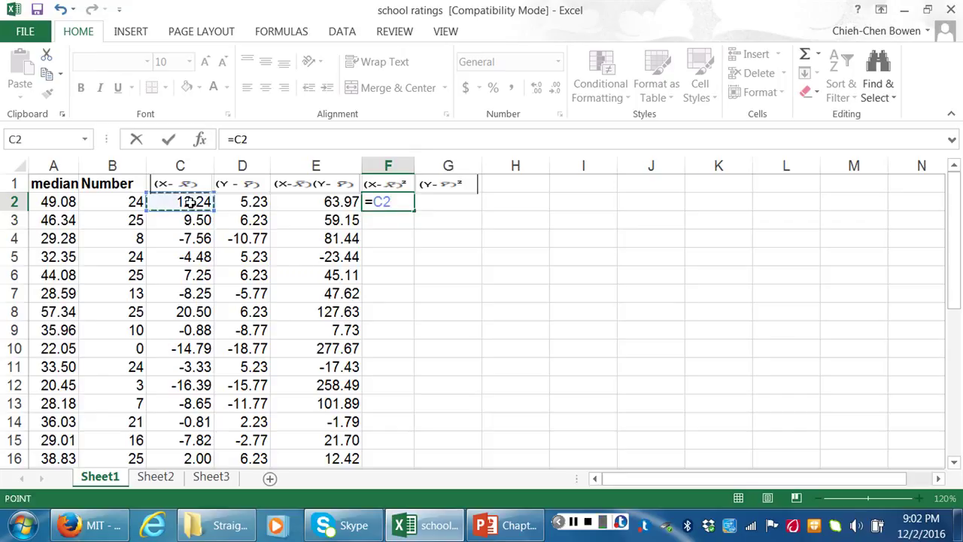
pyautogui.write('^')
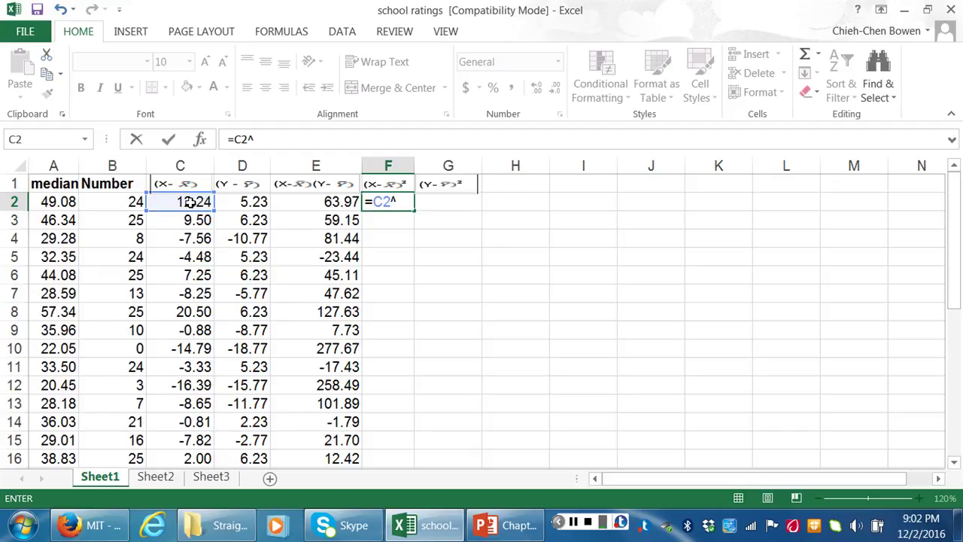
pyautogui.write('2')
pyautogui.press('Return')
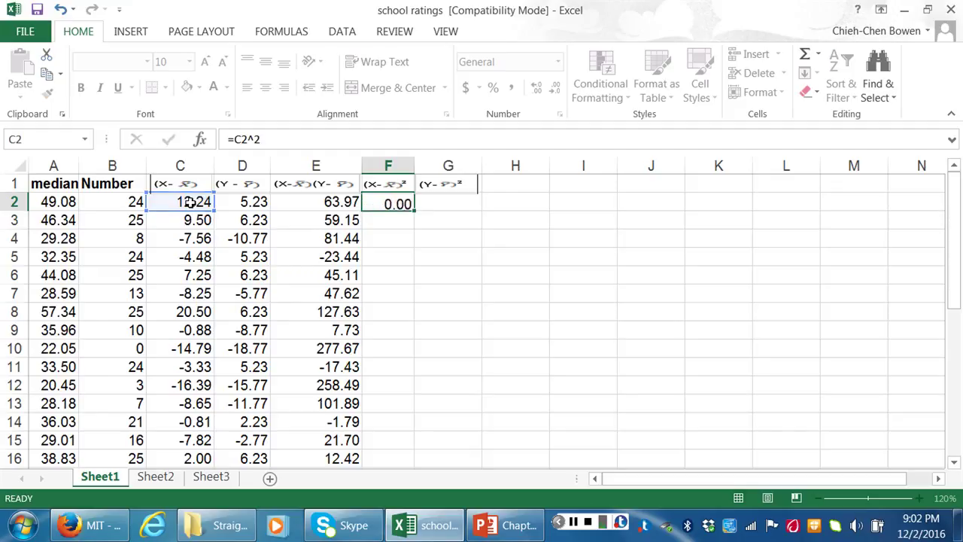
pyautogui.click(389, 204)
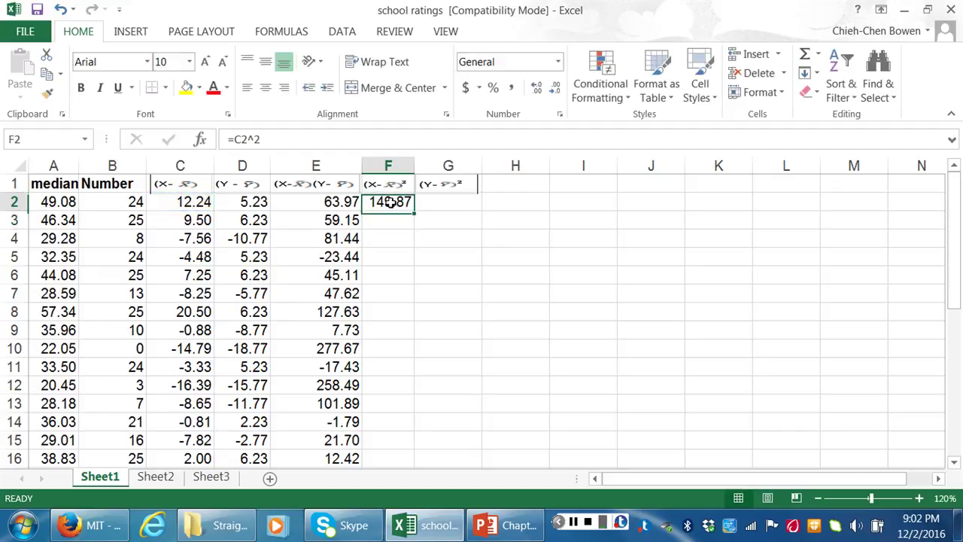
pyautogui.moveTo(414, 212); pyautogui.dragTo(408, 435)
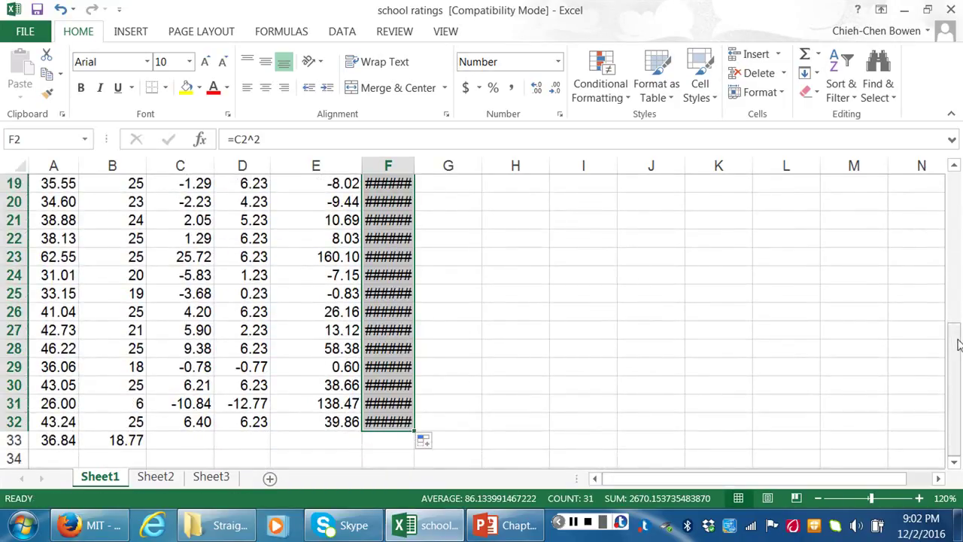
# Step: Format the squared X deviations in F2:F32 with two decimal places
pyautogui.moveTo(957, 344); pyautogui.dragTo(960, 151)
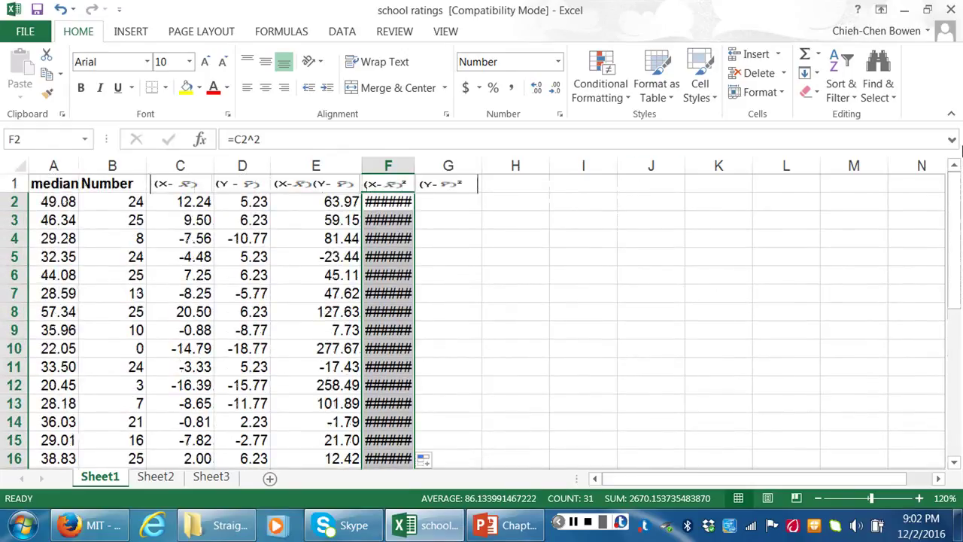
pyautogui.click(401, 202)
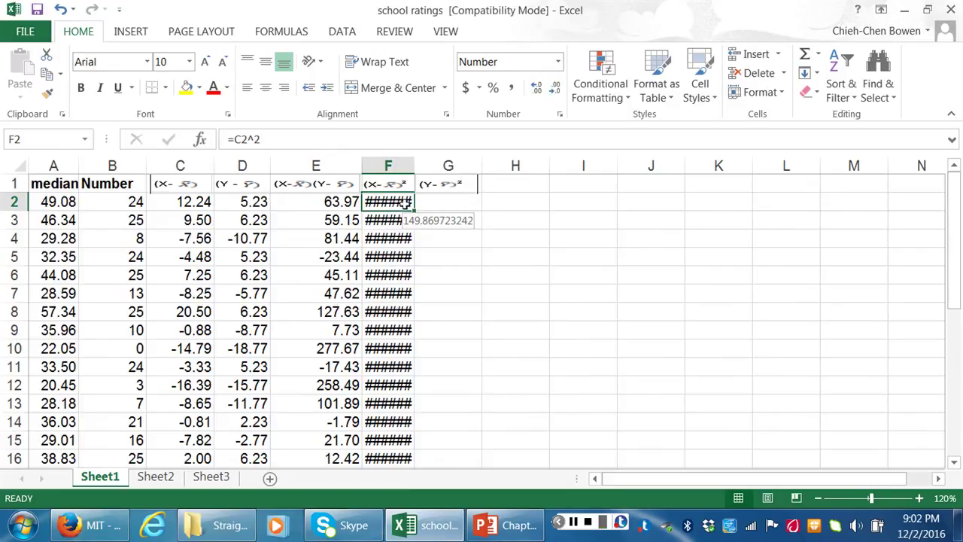
pyautogui.hotkey('shift', 'Down')
pyautogui.hotkey('shift', 'Down')
pyautogui.hotkey('shift', 'Down')
pyautogui.hotkey('shift', 'Down')
pyautogui.hotkey('shift', 'Down')
pyautogui.hotkey('shift', 'Down')
pyautogui.hotkey('shift', 'Down')
pyautogui.hotkey('shift', 'Down')
pyautogui.hotkey('shift', 'Down')
pyautogui.hotkey('shift', 'Down')
pyautogui.hotkey('shift', 'Down')
pyautogui.hotkey('shift', 'Down')
pyautogui.hotkey('shift', 'Down')
pyautogui.hotkey('shift', 'Down')
pyautogui.hotkey('shift', 'Down')
pyautogui.hotkey('shift', 'Down')
pyautogui.hotkey('shift', 'Down')
pyautogui.hotkey('shift', 'Down')
pyautogui.hotkey('shift', 'Down')
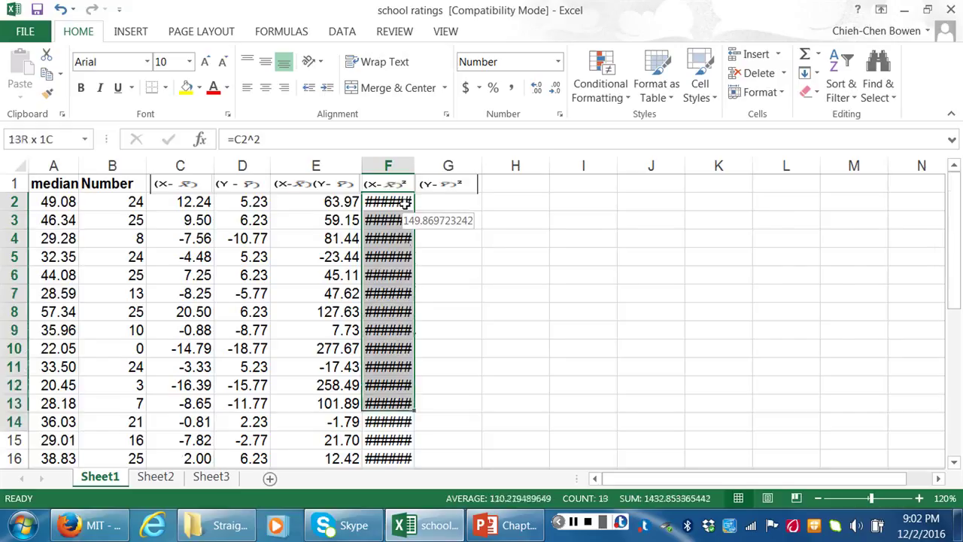
pyautogui.hotkey('shift', 'Down')
pyautogui.hotkey('shift', 'Down')
pyautogui.hotkey('shift', 'Down')
pyautogui.hotkey('shift', 'Down')
pyautogui.hotkey('shift', 'Down')
pyautogui.hotkey('shift', 'Down')
pyautogui.hotkey('shift', 'Down')
pyautogui.hotkey('shift', 'Down')
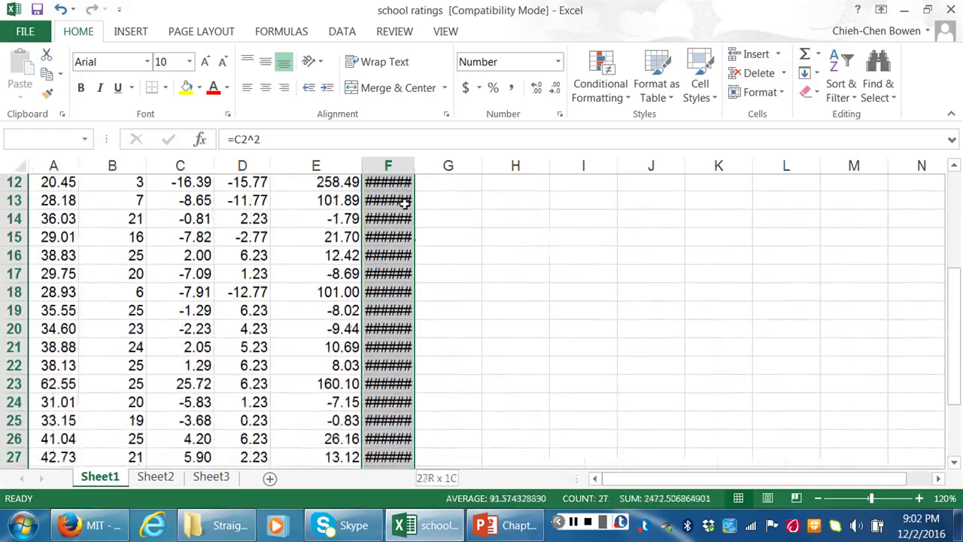
pyautogui.hotkey('shift', 'Down')
pyautogui.hotkey('shift', 'Down')
pyautogui.hotkey('shift', 'Down')
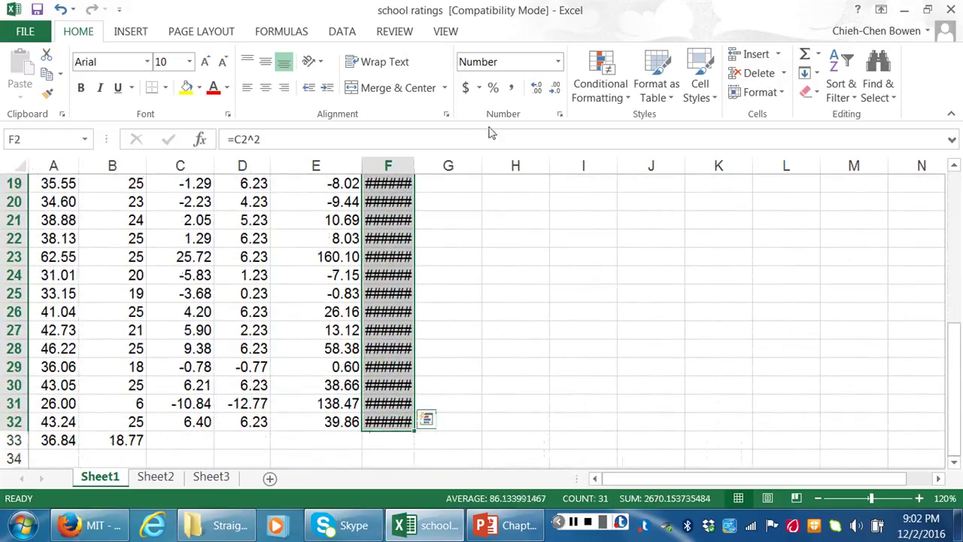
pyautogui.click(554, 90)
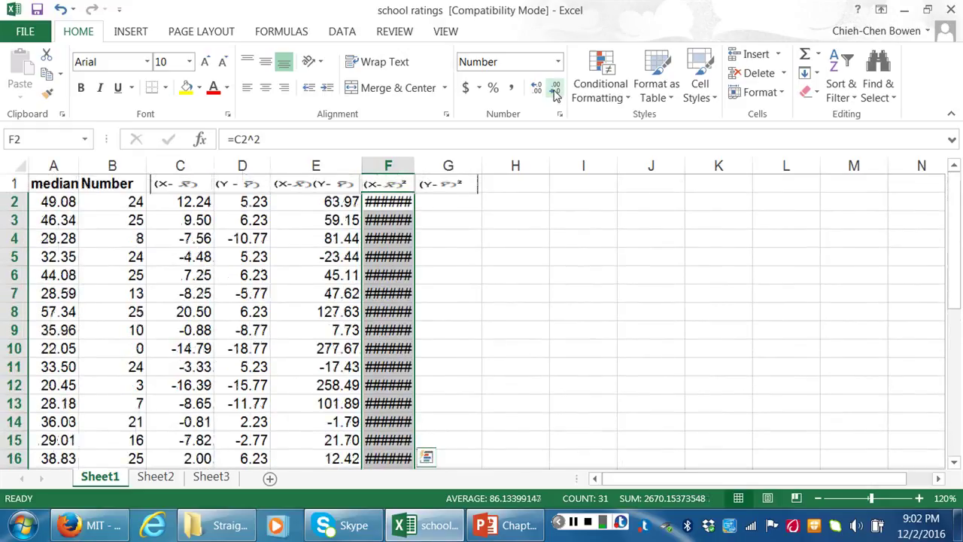
pyautogui.click(553, 90)
pyautogui.click(553, 90)
pyautogui.click(553, 90)
pyautogui.click(554, 91)
pyautogui.click(553, 90)
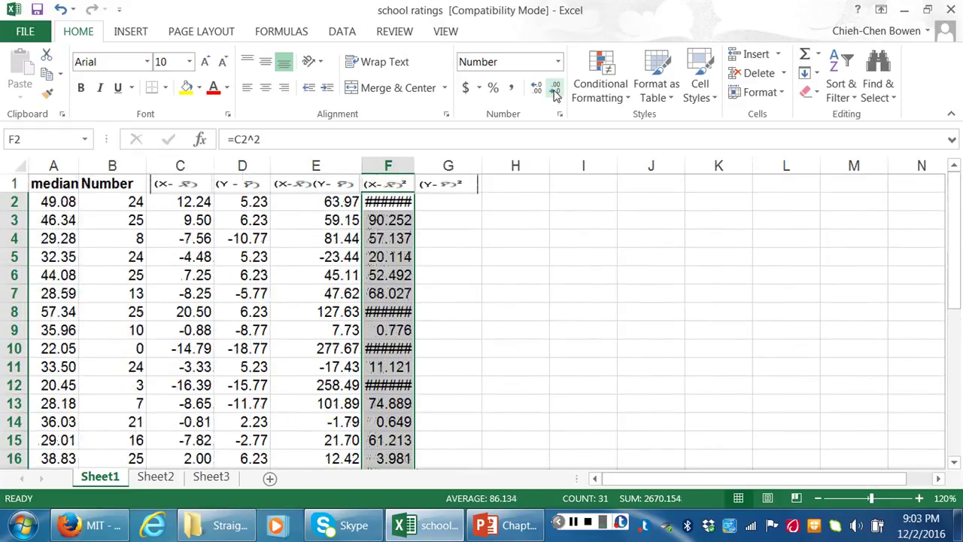
pyautogui.click(554, 90)
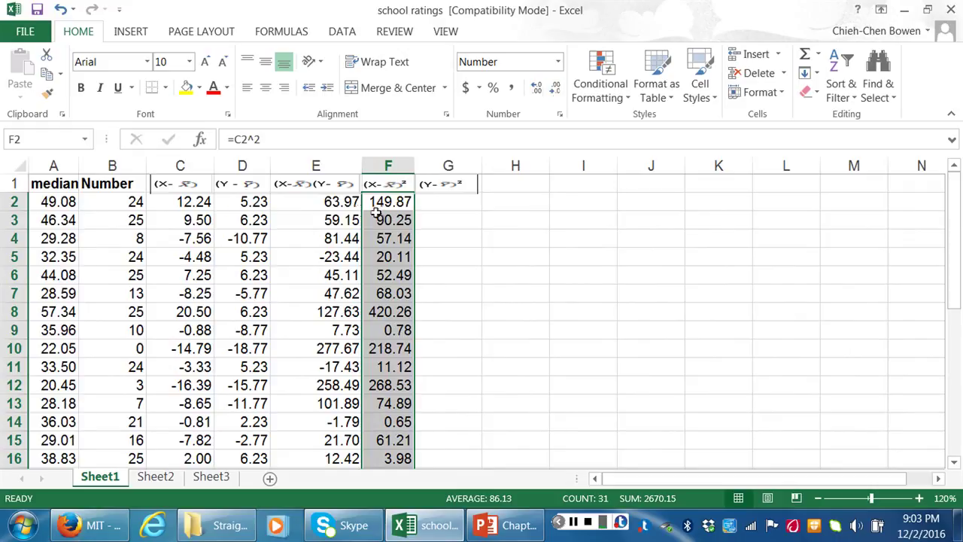
# Step: Enter the formula =D2^2 in cell G2 to square the first Y deviation
pyautogui.click(443, 206)
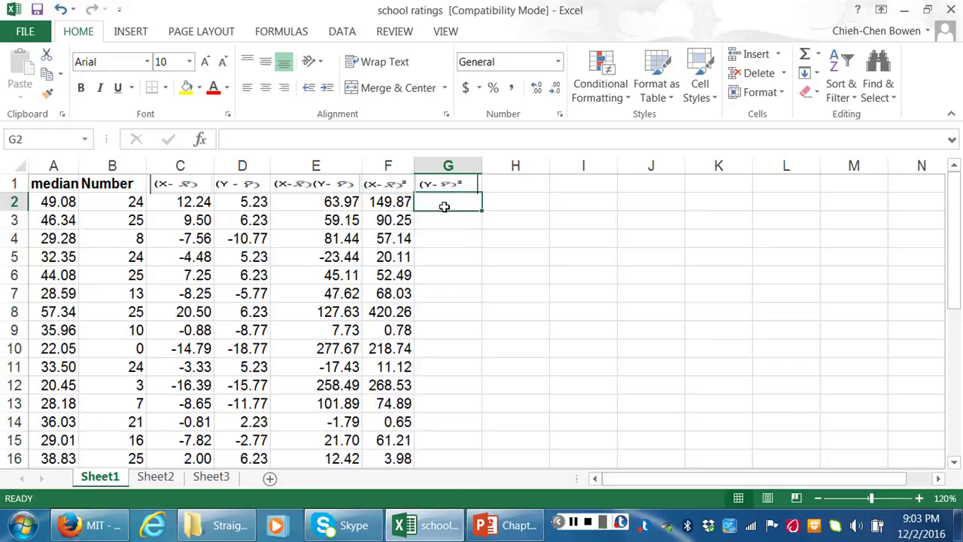
pyautogui.write('=')
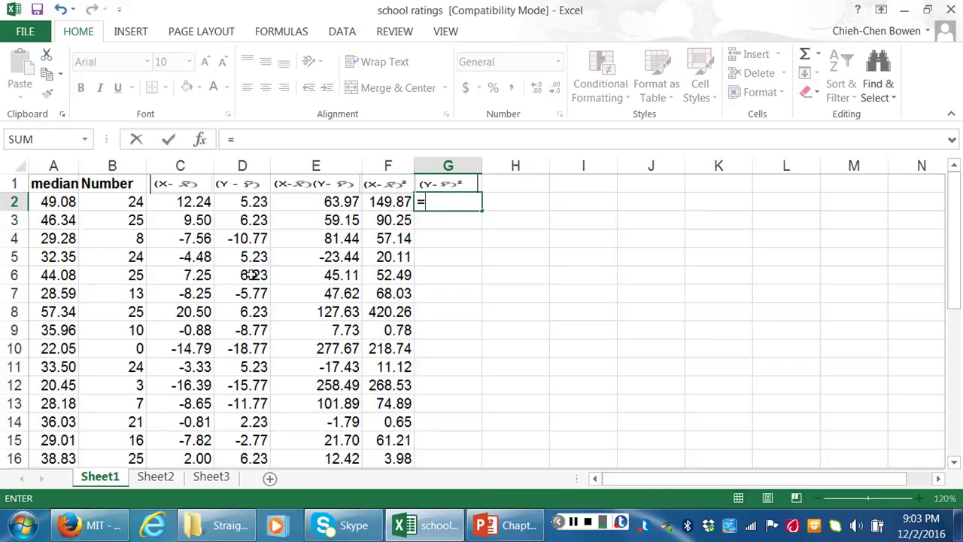
pyautogui.click(241, 203)
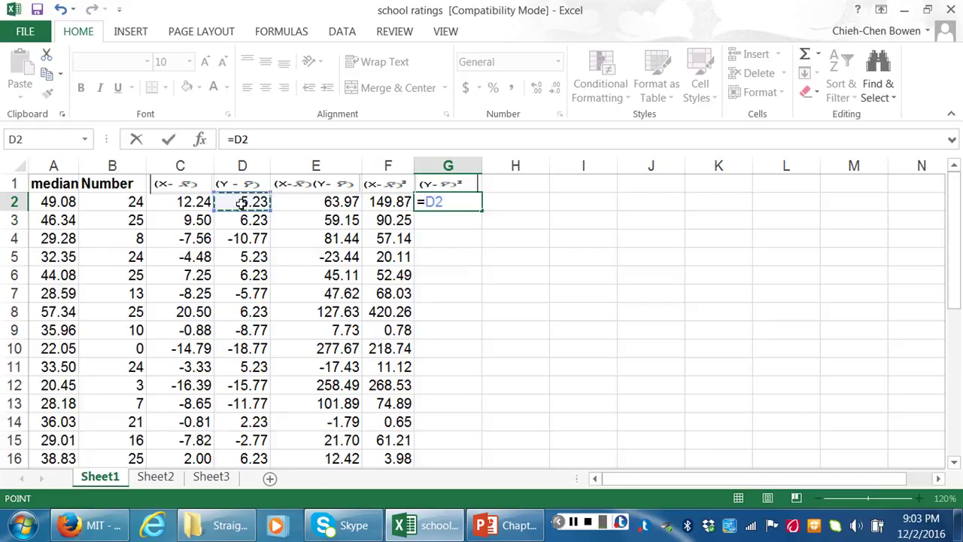
pyautogui.write('^2')
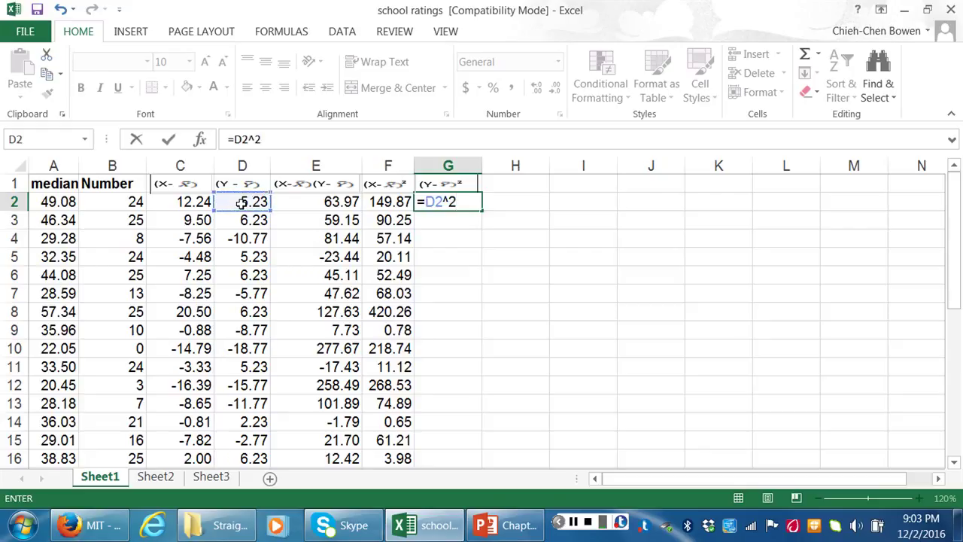
pyautogui.press('Return')
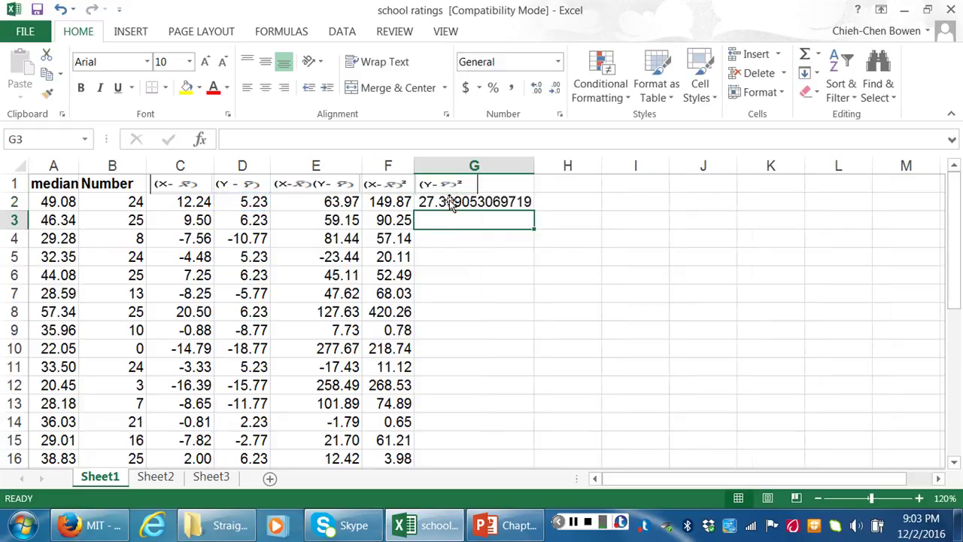
# Step: Format the squared Y deviation in cell G2 with two decimal places
pyautogui.click(442, 202)
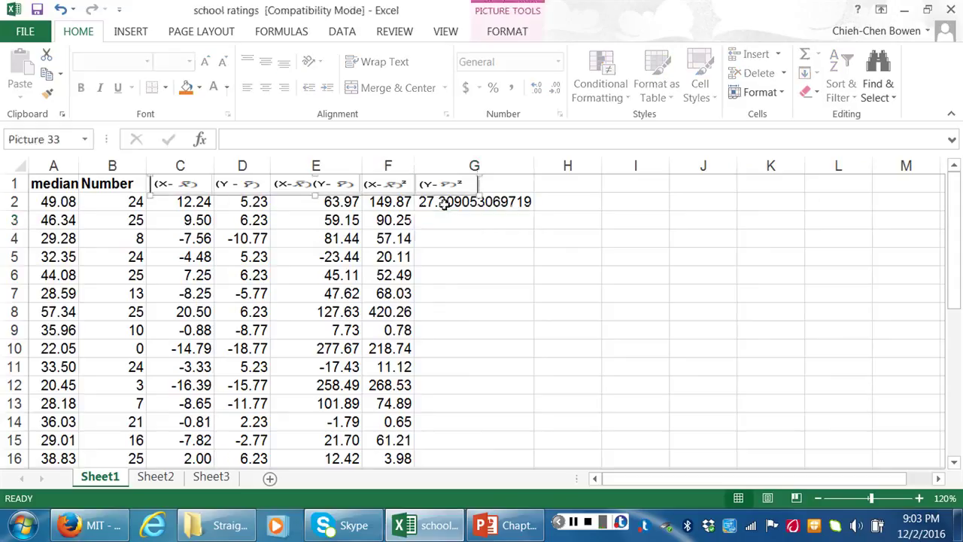
pyautogui.click(444, 205)
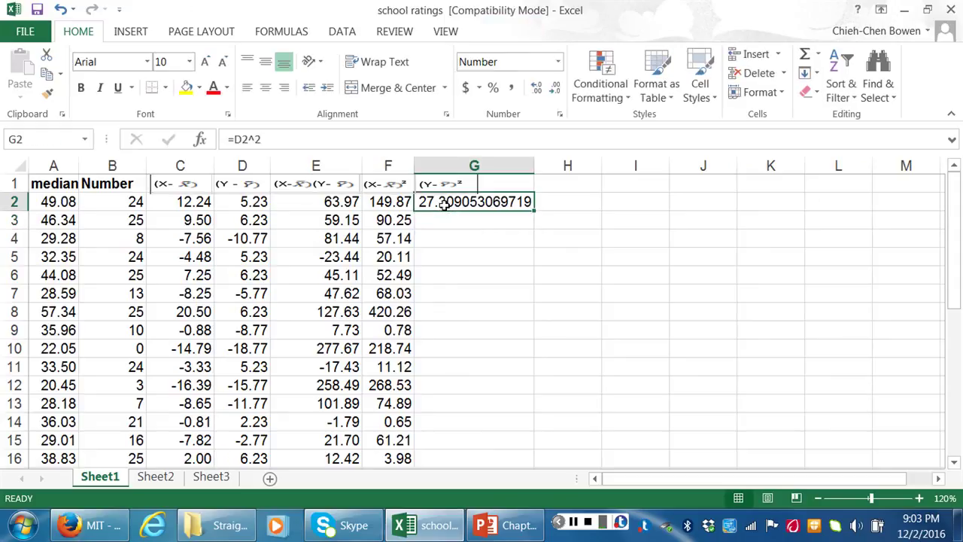
pyautogui.click(555, 89)
pyautogui.click(555, 89)
pyautogui.click(555, 89)
pyautogui.click(555, 88)
pyautogui.click(555, 89)
pyautogui.click(555, 88)
pyautogui.click(555, 89)
pyautogui.click(555, 89)
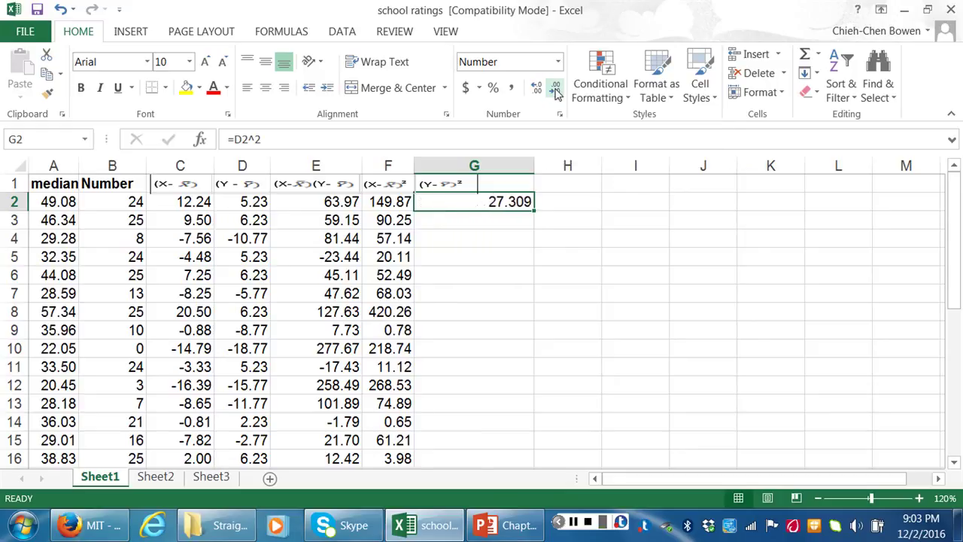
pyautogui.click(555, 89)
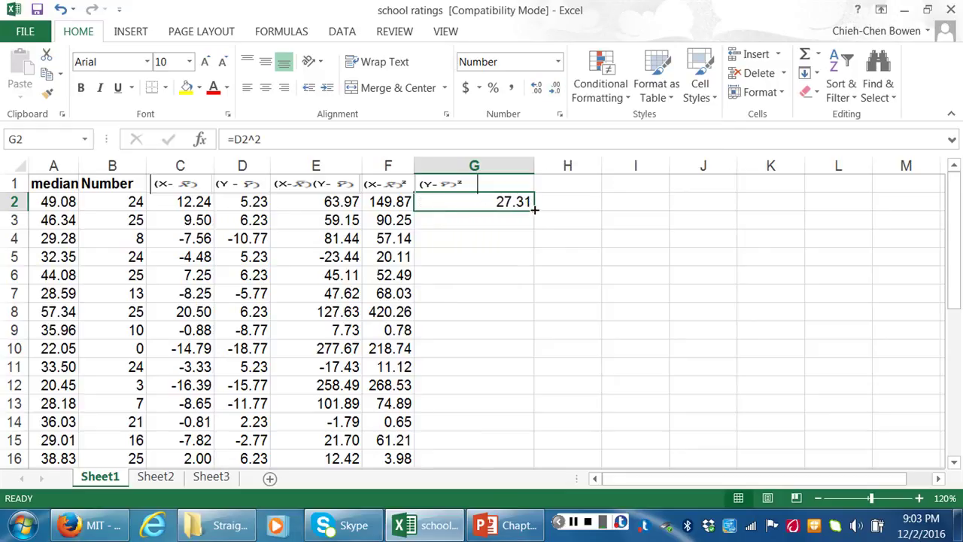
# Step: Fill the squared Y deviation formula from G2 down to G32 and narrow column G to suit its values
pyautogui.moveTo(534, 211); pyautogui.dragTo(519, 435)
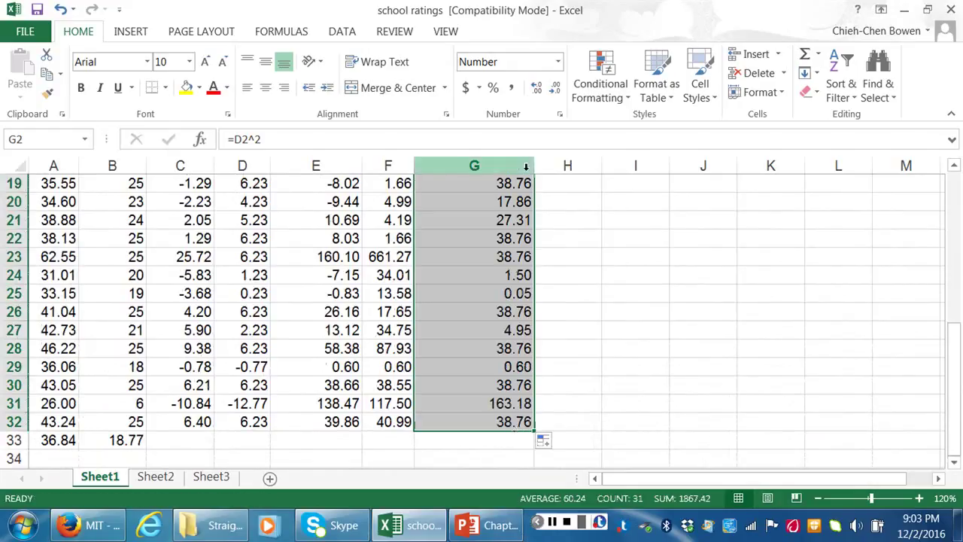
pyautogui.moveTo(534, 163); pyautogui.dragTo(469, 165)
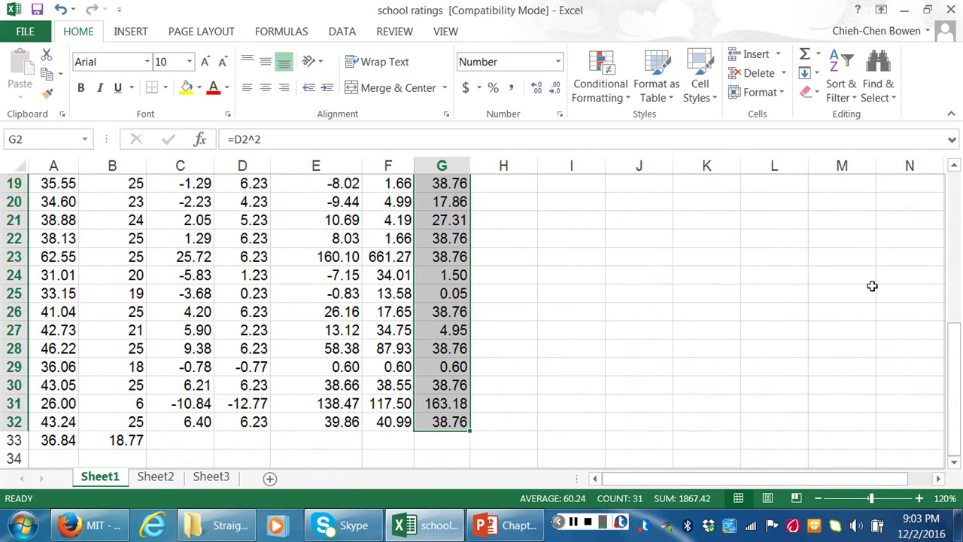
# Step: Enter the formula =SUM(E2:E32) in cell E33 to total the deviation products and label it SP in cell E34
pyautogui.moveTo(953, 334); pyautogui.dragTo(959, 364)
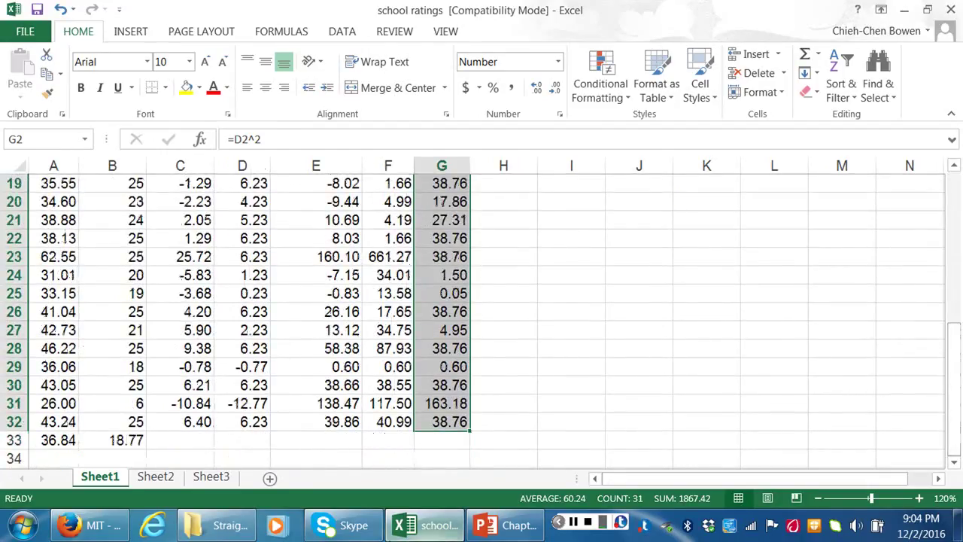
pyautogui.click(338, 440)
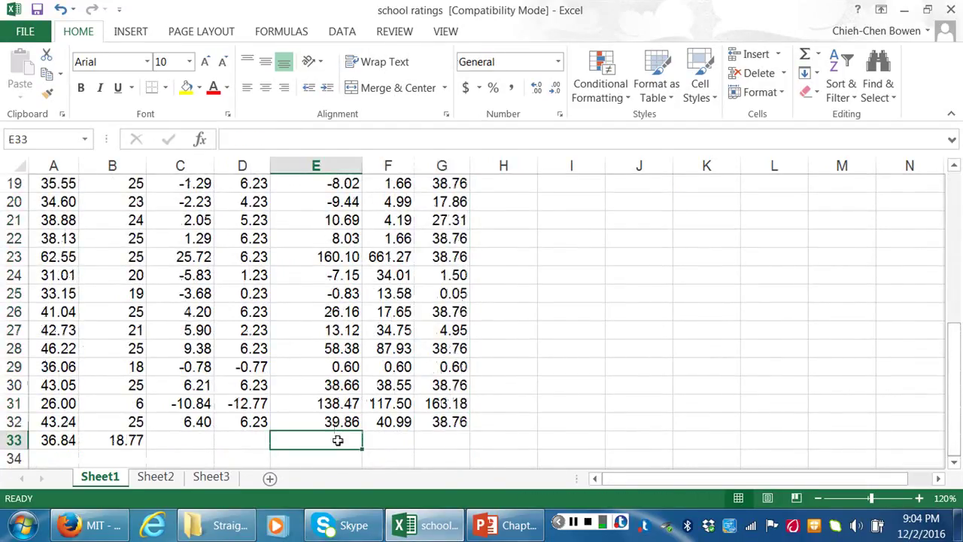
pyautogui.write('=s')
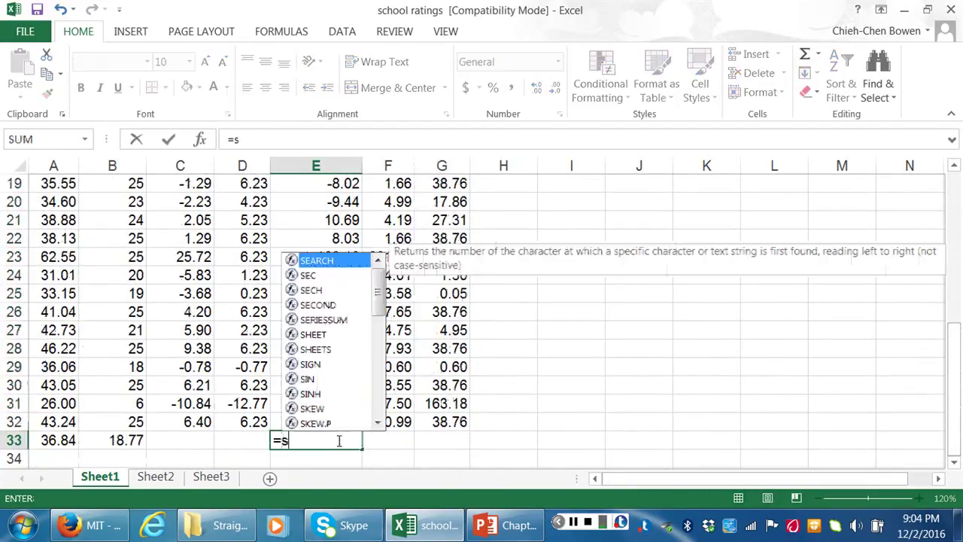
pyautogui.write('um(')
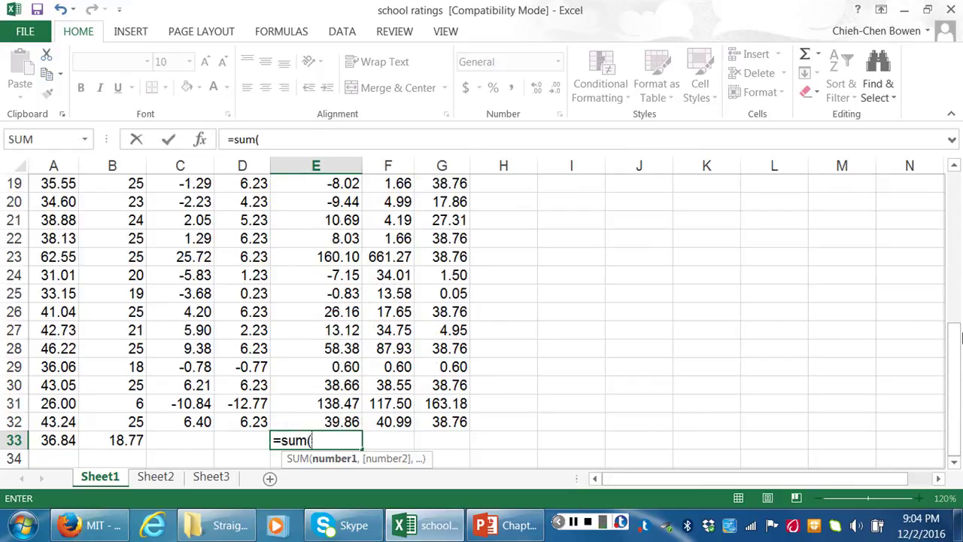
pyautogui.moveTo(953, 333); pyautogui.dragTo(940, 175)
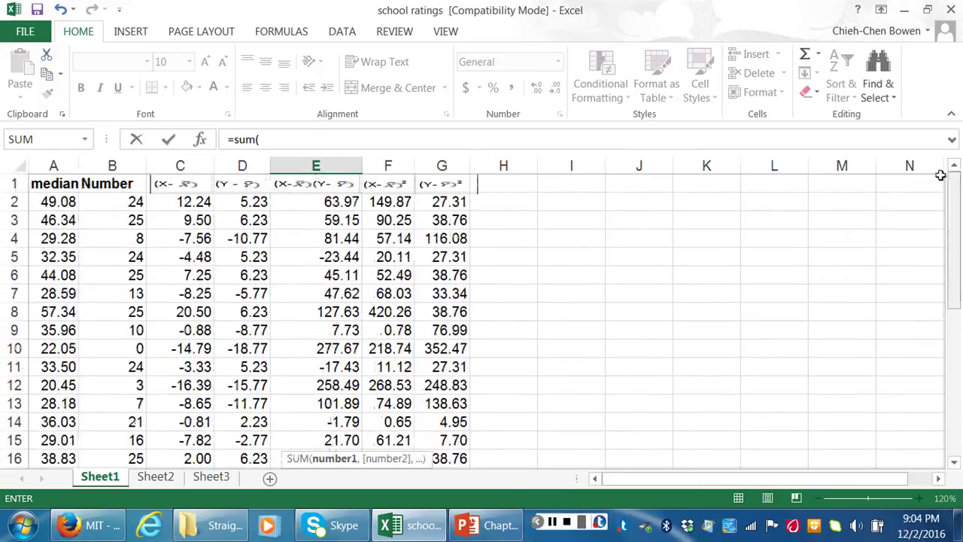
pyautogui.click(350, 203)
pyautogui.moveTo(350, 203)
pyautogui.mouseDown()
pyautogui.moveTo(350, 462)
pyautogui.moveTo(349, 203)
pyautogui.mouseUp()
pyautogui.moveTo(349, 460); pyautogui.dragTo(349, 425)
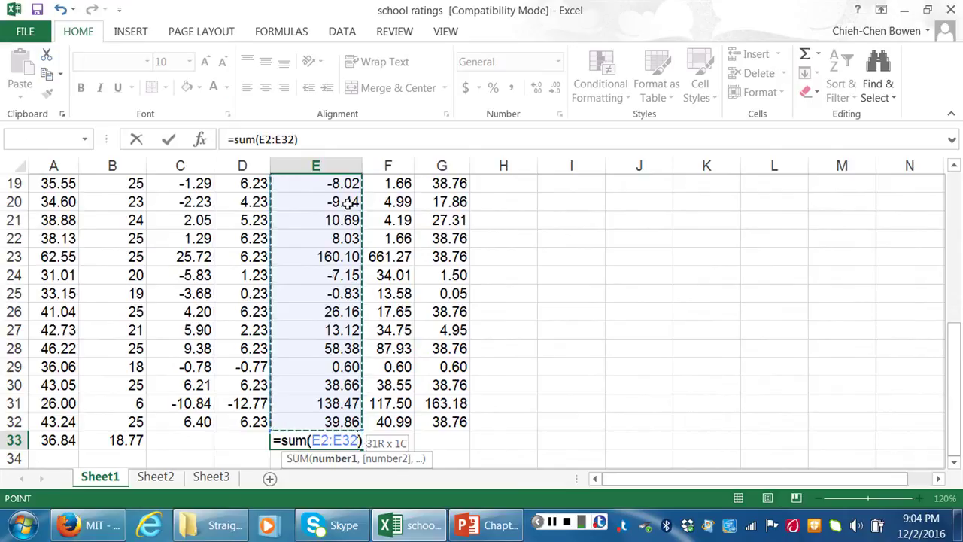
pyautogui.write(')')
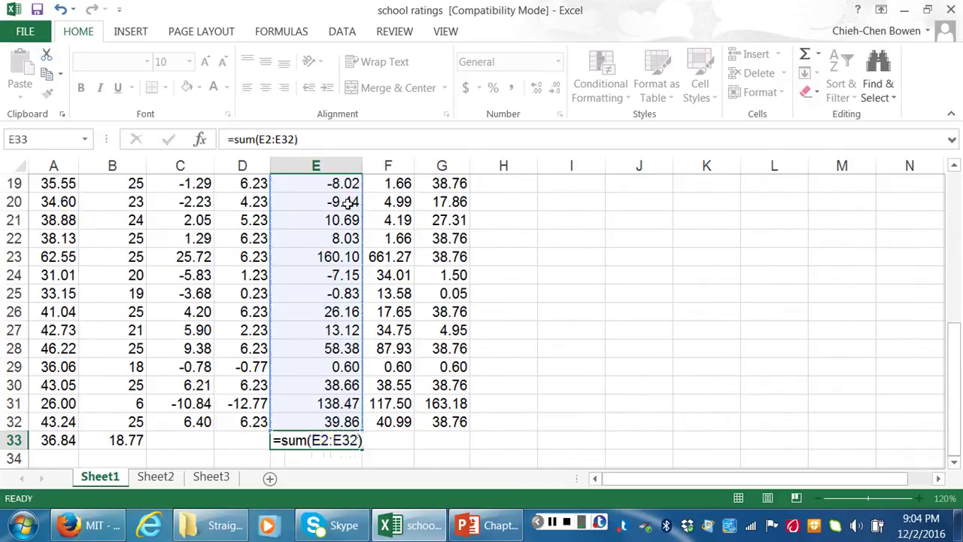
pyautogui.press('Return')
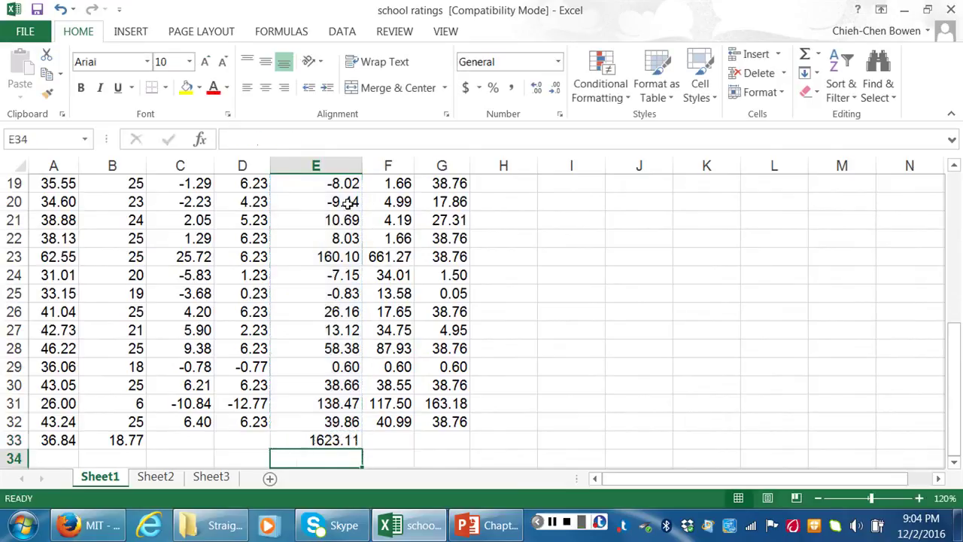
pyautogui.write('SP')
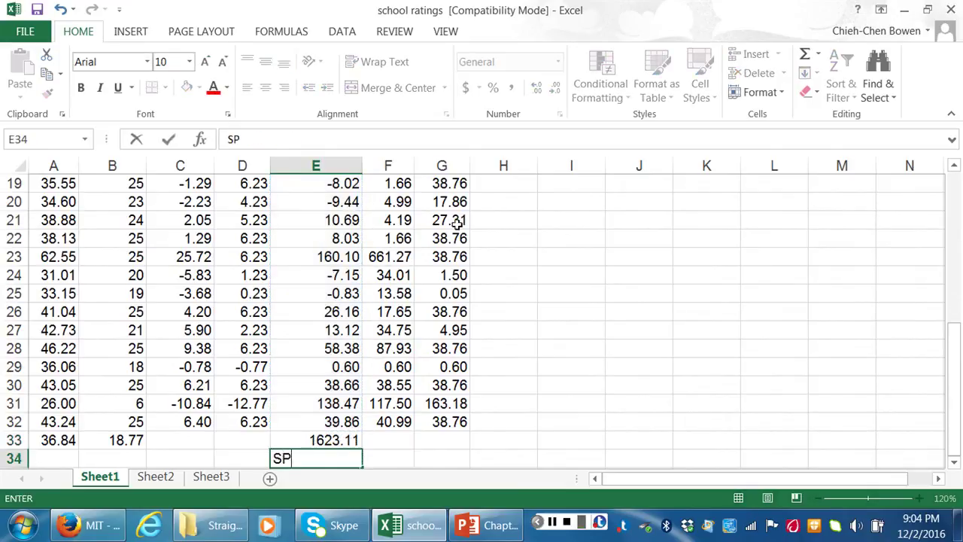
# Step: Fill the sum formula from E33 across to F33 and G33 and widen column F to fit its total
pyautogui.click(406, 440)
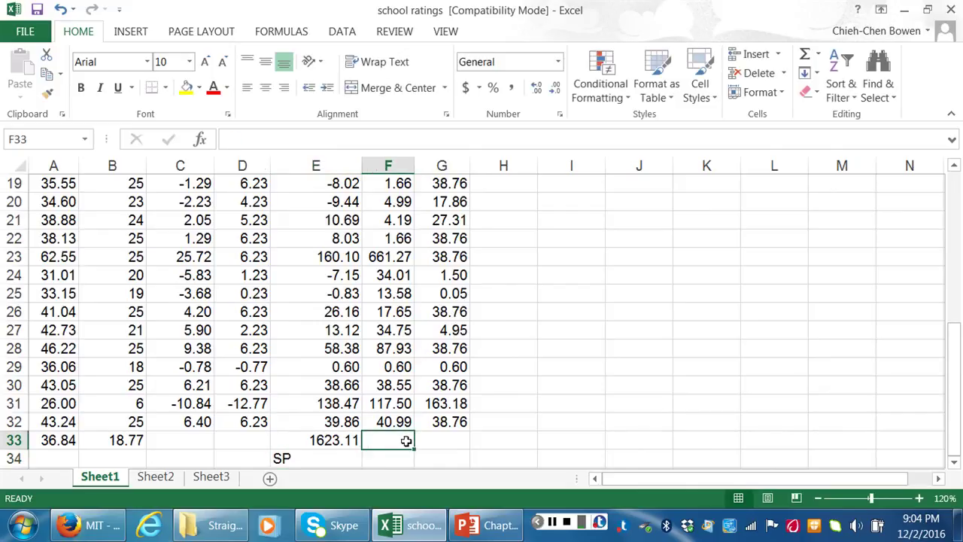
pyautogui.click(351, 441)
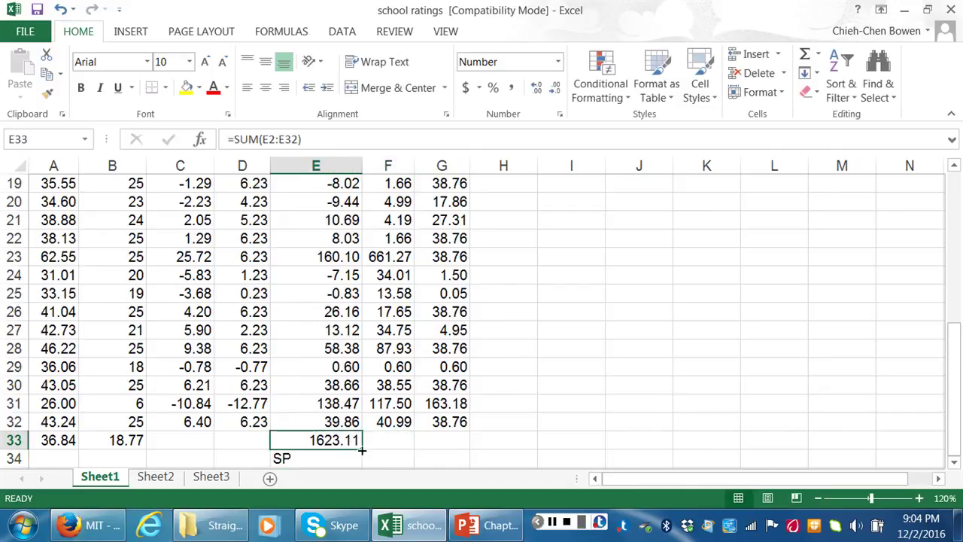
pyautogui.moveTo(362, 450); pyautogui.dragTo(450, 451)
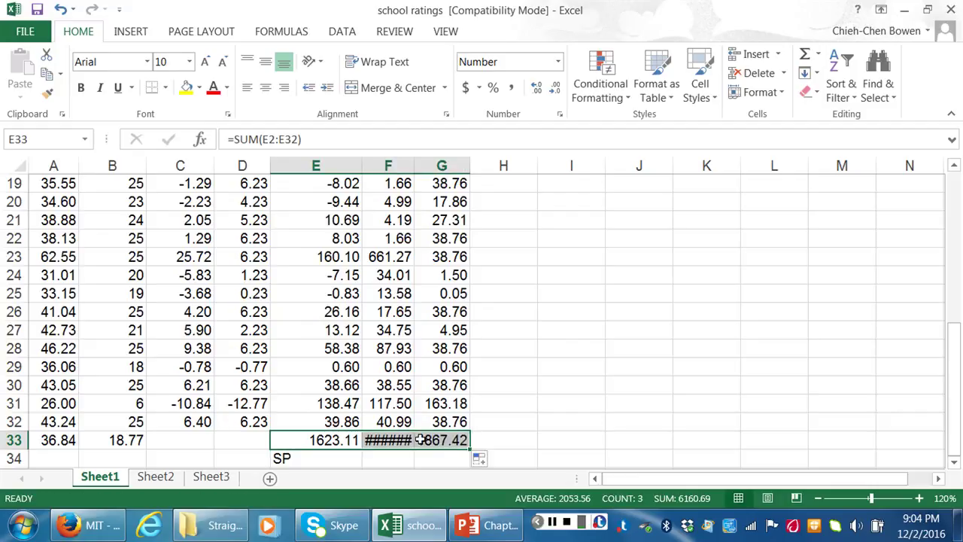
pyautogui.moveTo(414, 164); pyautogui.dragTo(421, 163)
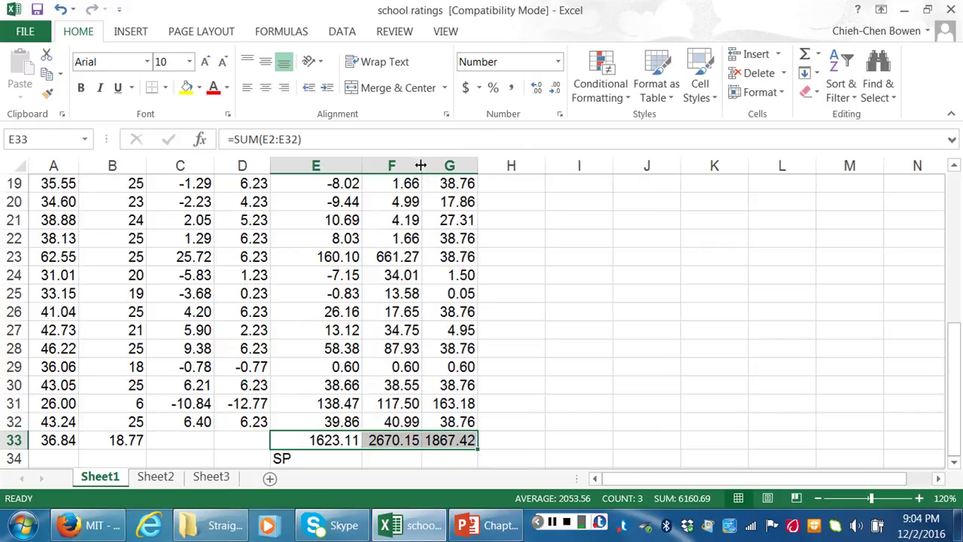
# Step: Label the sums of squared deviations SSx in cell F34 and SSy in cell G34
pyautogui.click(411, 457)
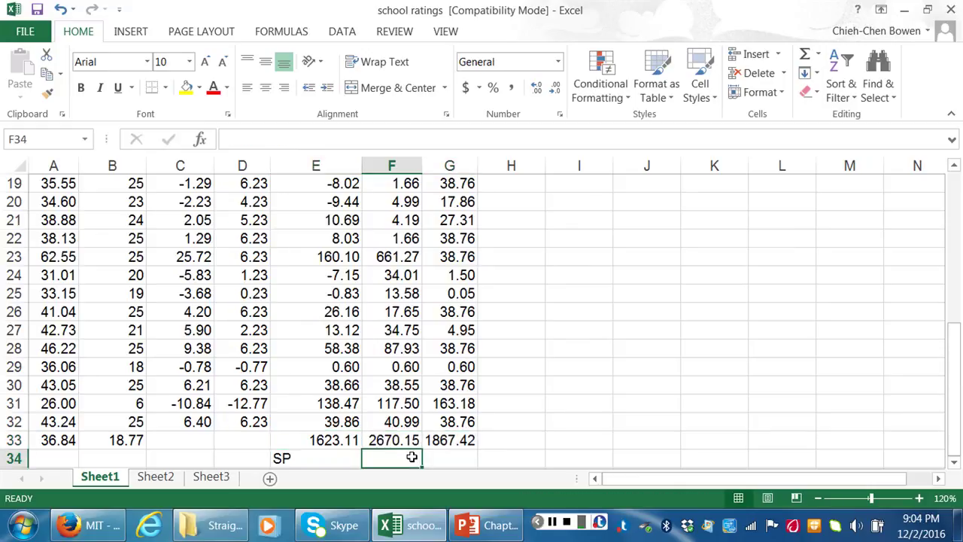
pyautogui.write('SSx')
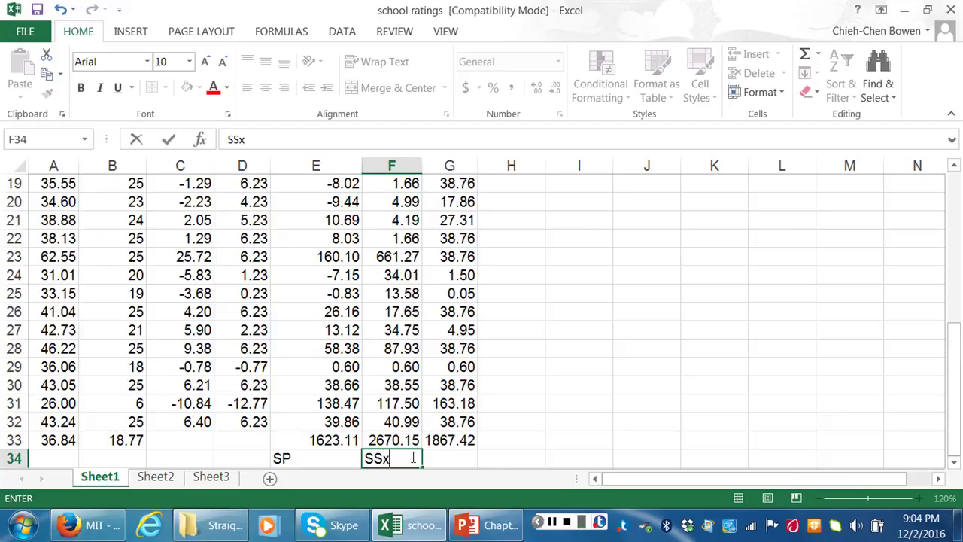
pyautogui.click(442, 458)
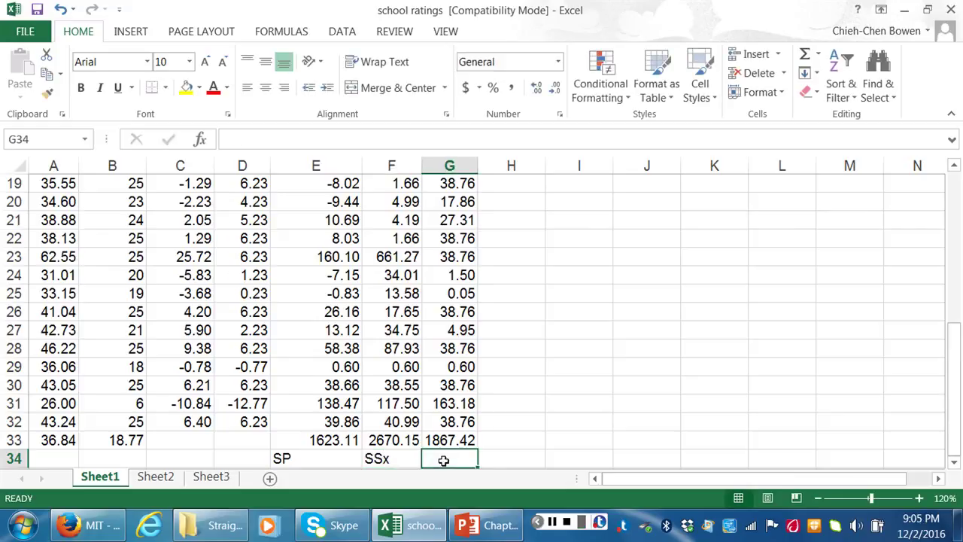
pyautogui.write('SS')
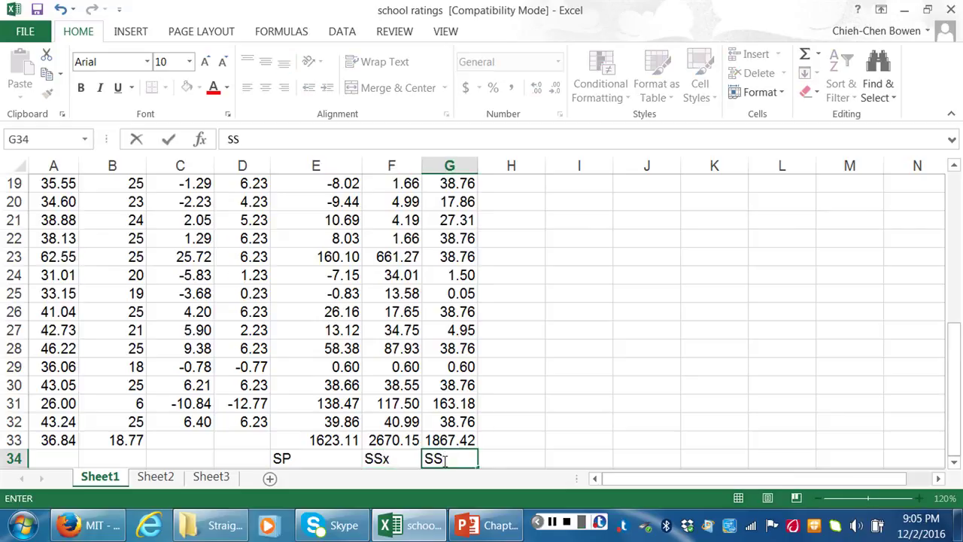
pyautogui.write('y')
# Step: Label cell E36 as b and compute the slope in F36 with the formula =E33/F33
pyautogui.moveTo(954, 412); pyautogui.dragTo(954, 412)
pyautogui.click(953, 462)
pyautogui.click(953, 462)
pyautogui.click(953, 461)
pyautogui.click(953, 467)
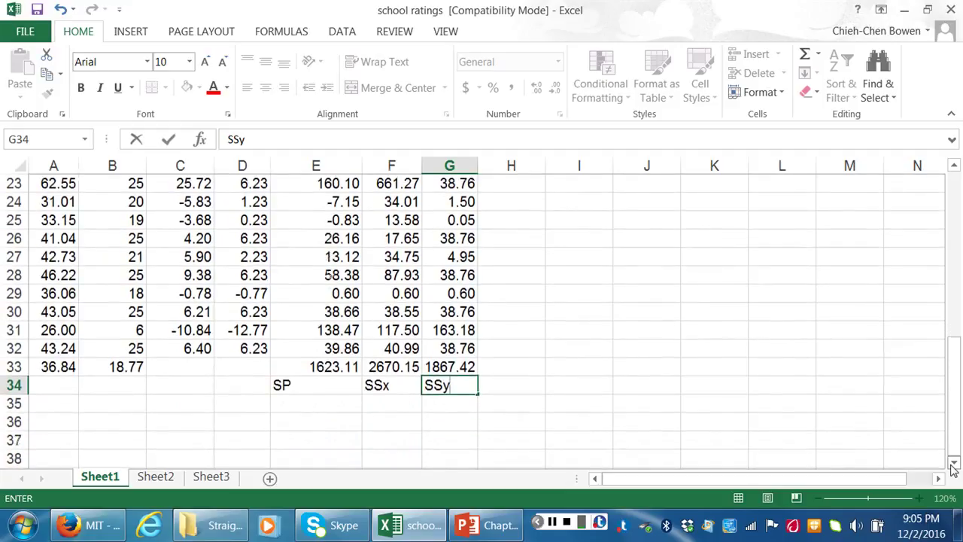
pyautogui.click(318, 422)
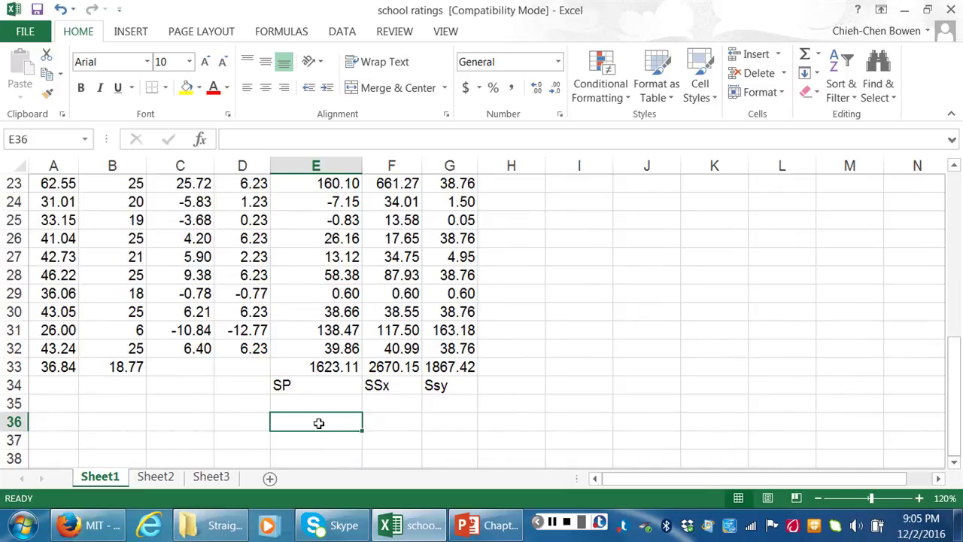
pyautogui.write('b')
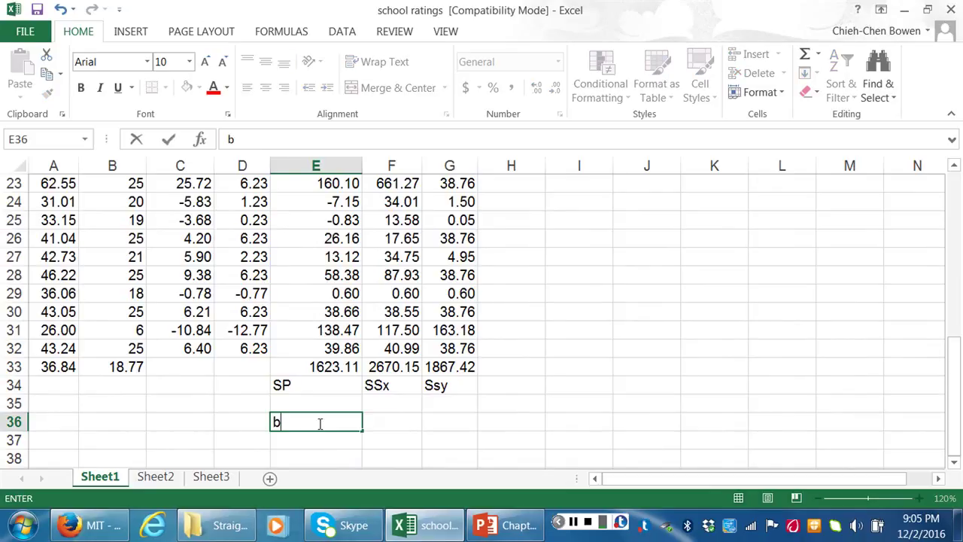
pyautogui.click(399, 423)
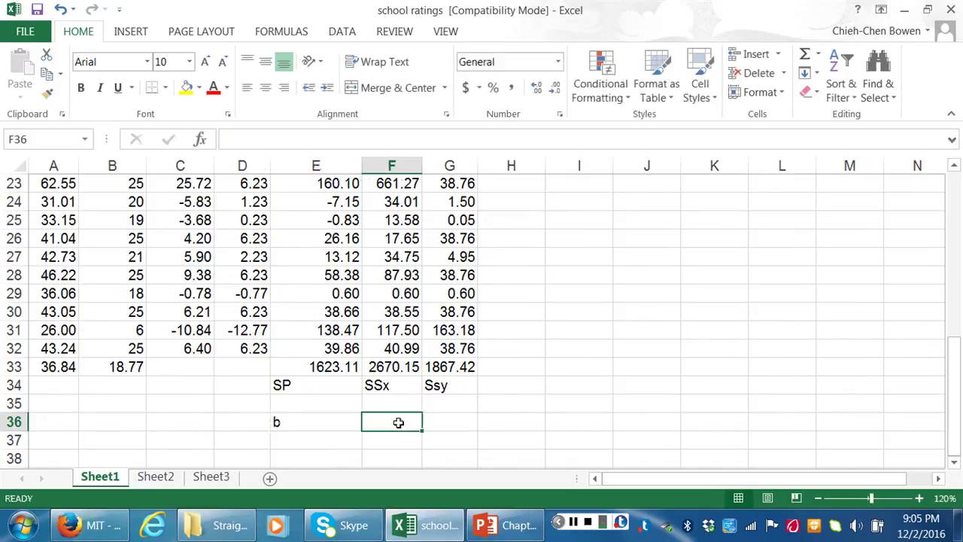
pyautogui.write('=')
pyautogui.click(344, 366)
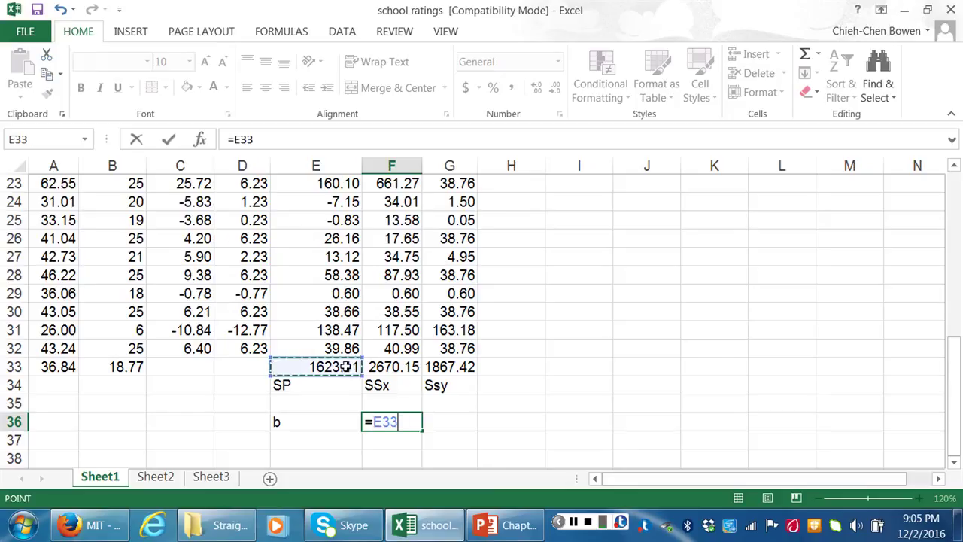
pyautogui.write('/')
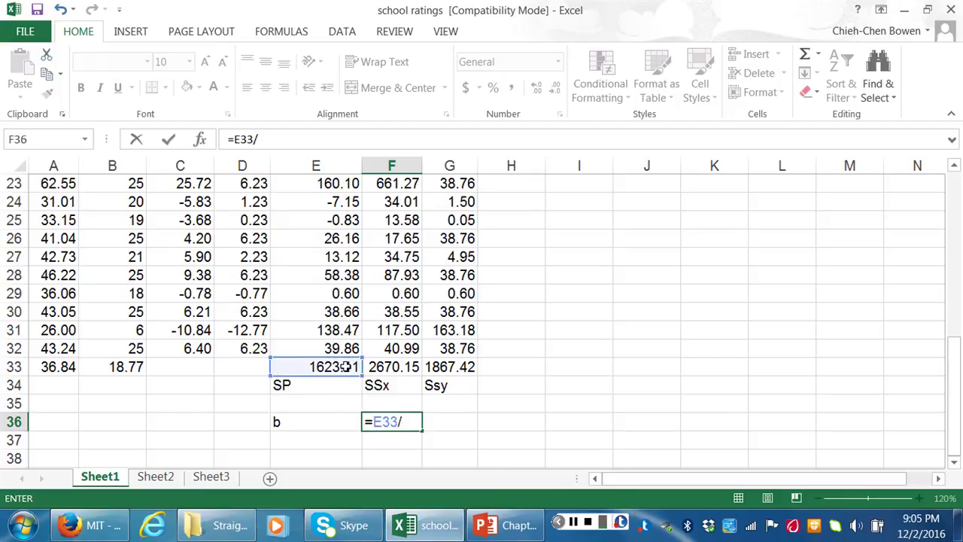
pyautogui.click(391, 366)
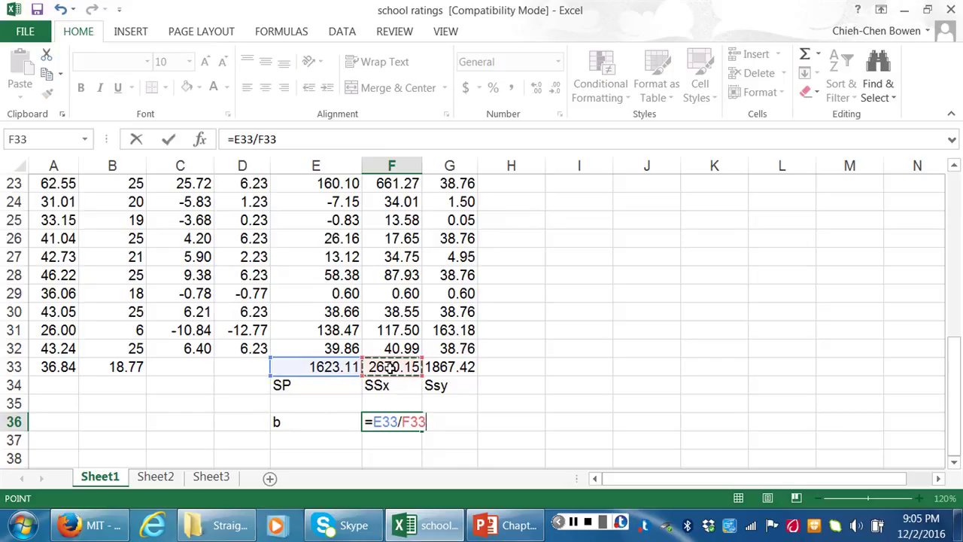
pyautogui.press('Return')
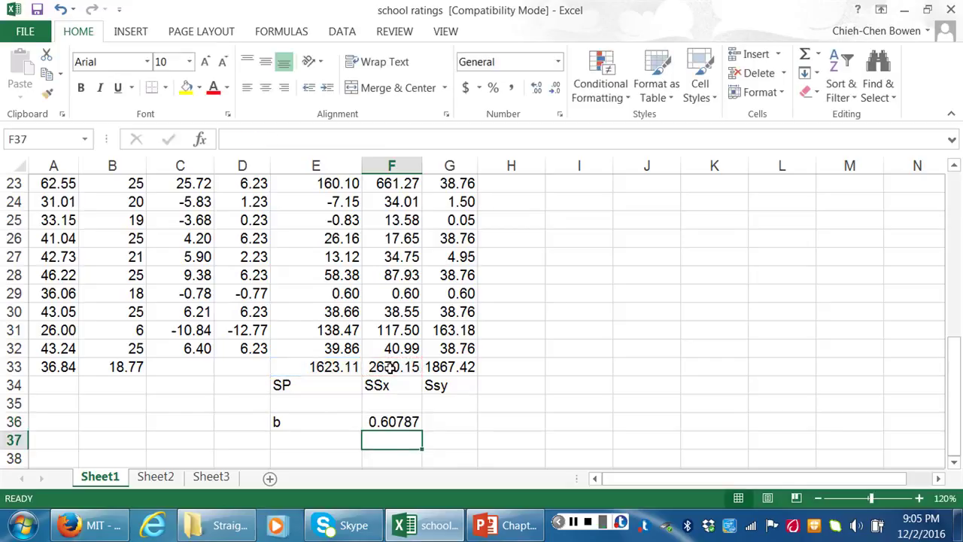
# Step: Format the slope value in cell F36 with three decimal places
pyautogui.click(377, 419)
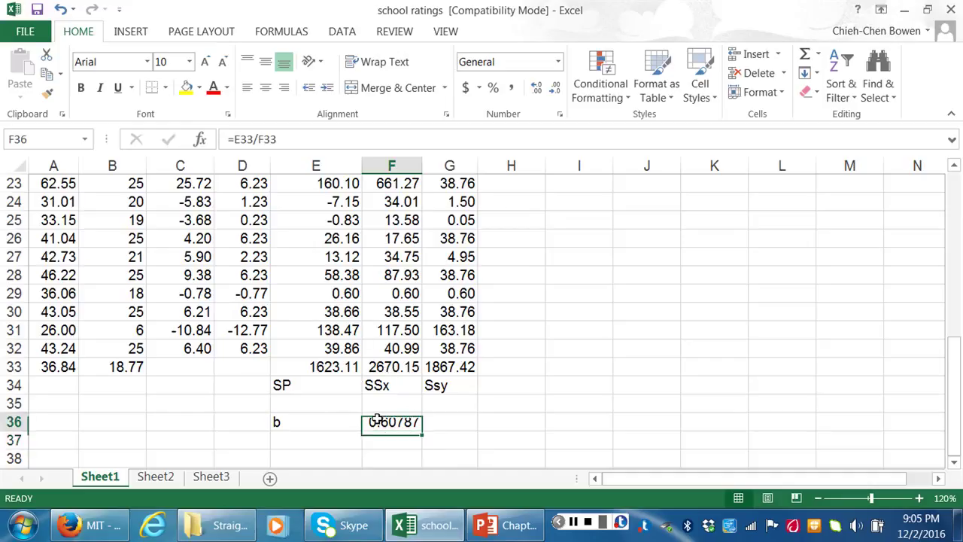
pyautogui.click(555, 90)
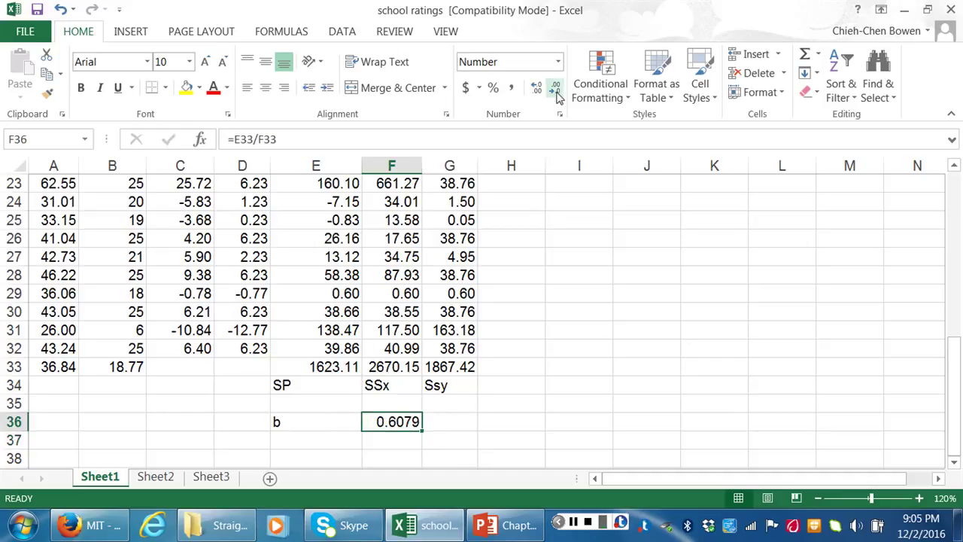
pyautogui.click(555, 90)
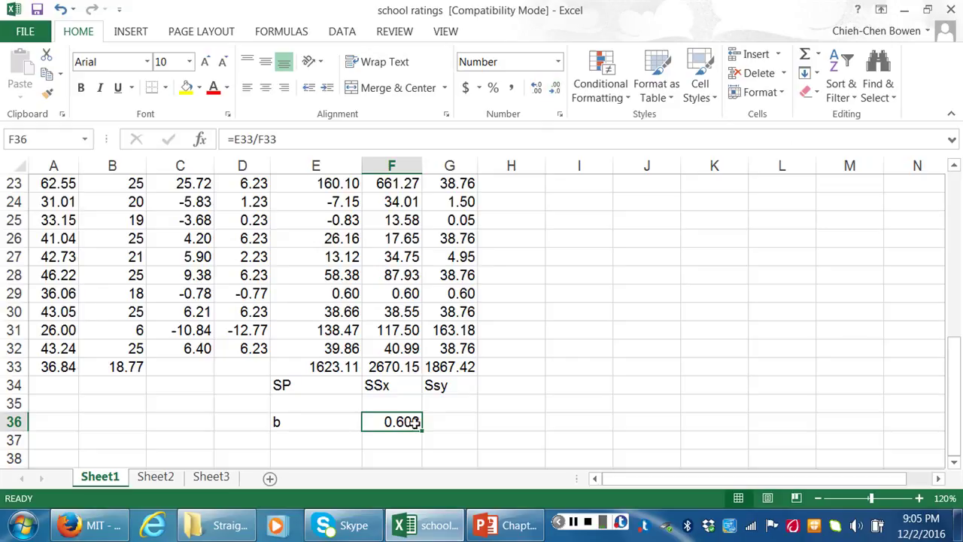
# Step: Label cell E37 as a and compute the intercept in F37 with the formula =B33-F36*A33
pyautogui.click(339, 445)
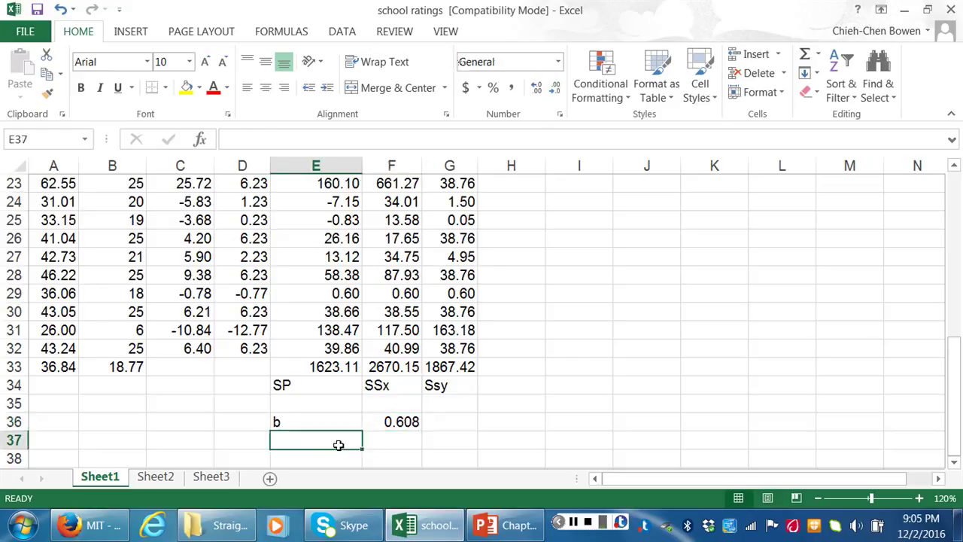
pyautogui.write('a')
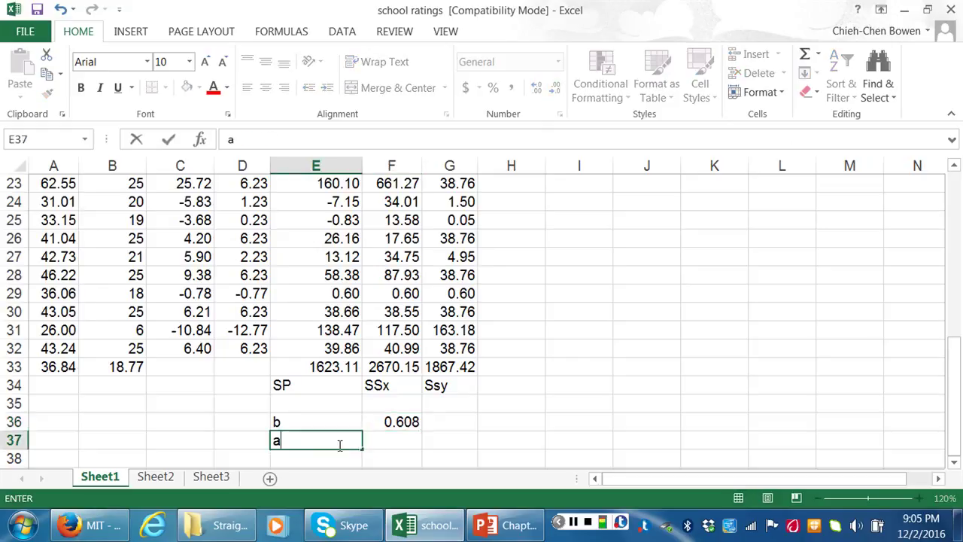
pyautogui.click(385, 443)
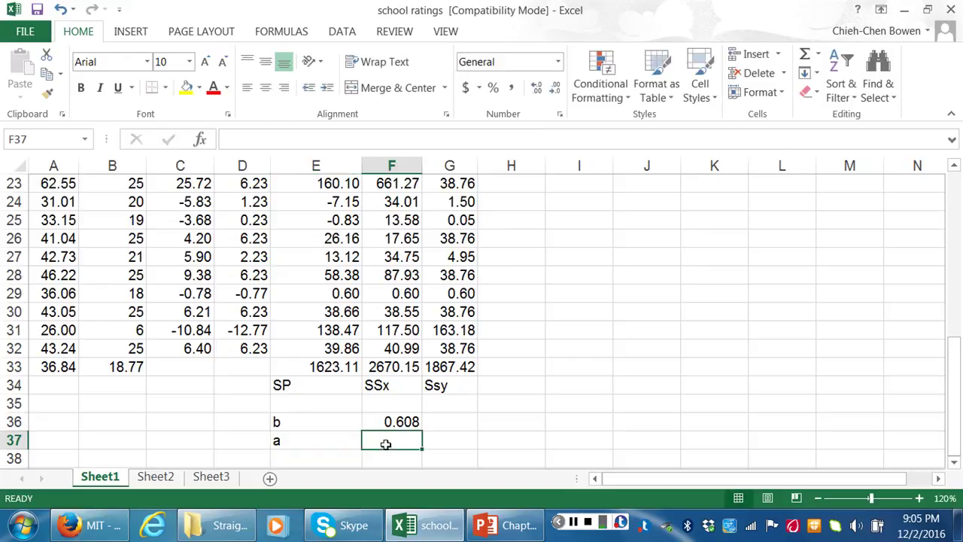
pyautogui.write('=')
pyautogui.click(127, 366)
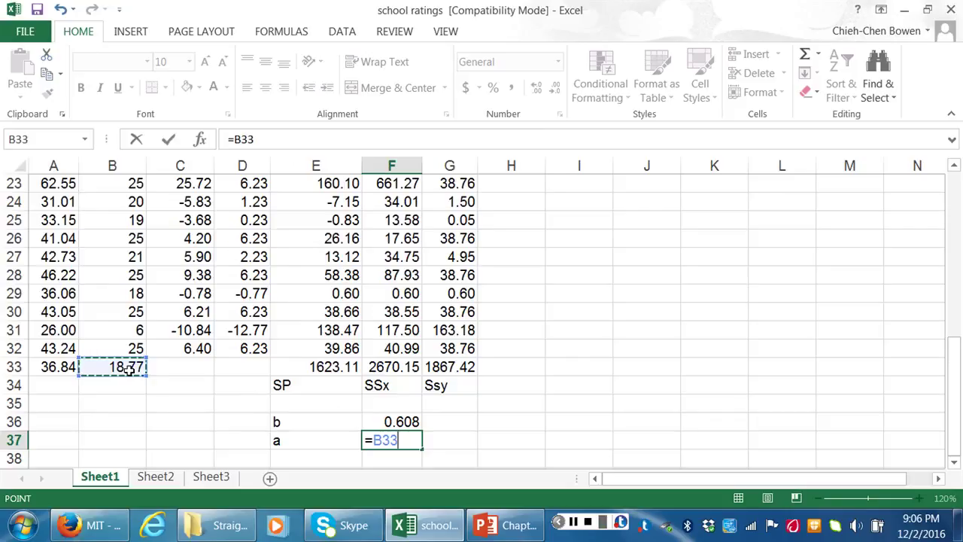
pyautogui.write('-')
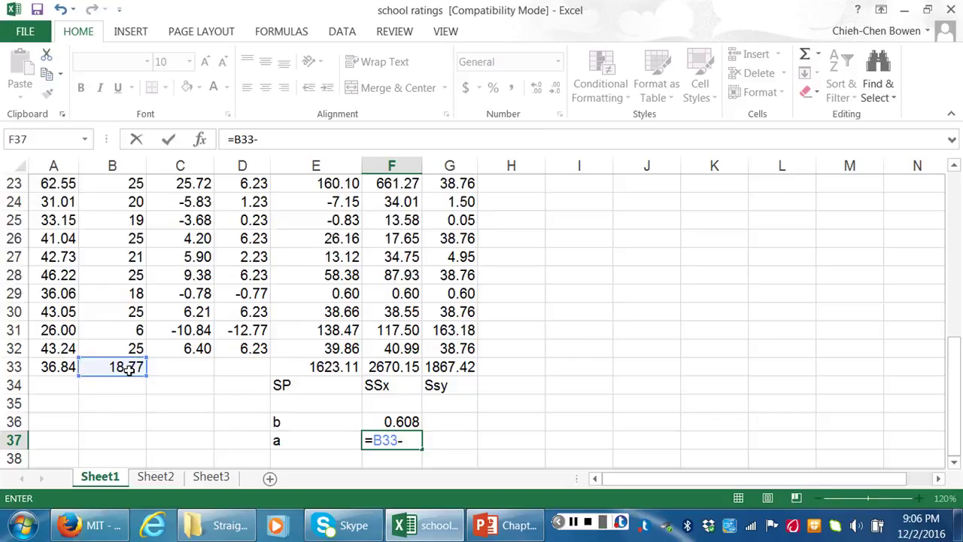
pyautogui.click(382, 421)
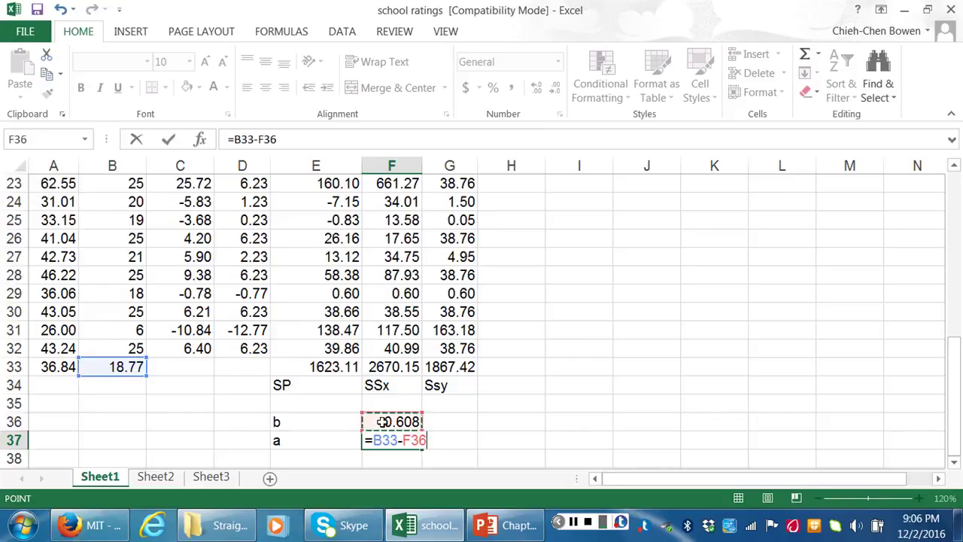
pyautogui.write('*')
pyautogui.click(60, 372)
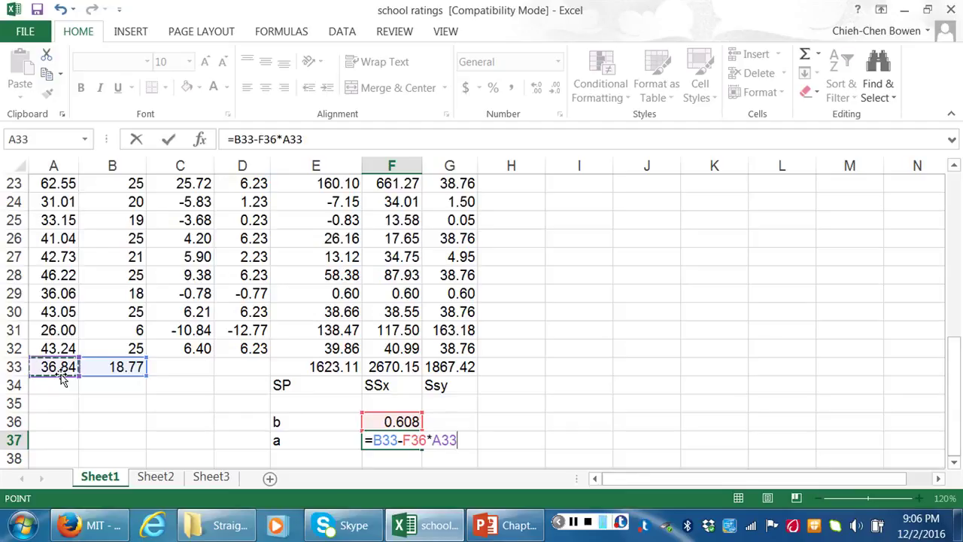
pyautogui.press('Return')
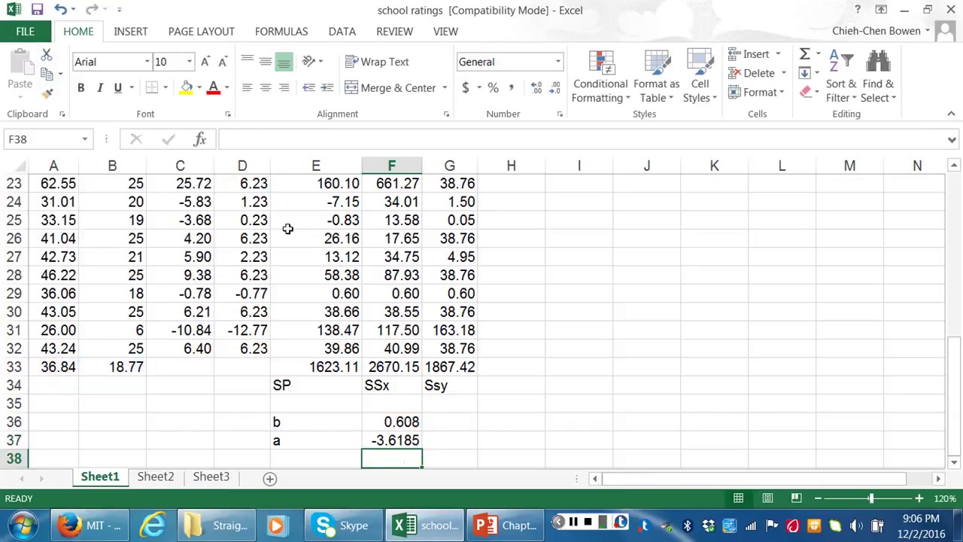
# Step: Format the intercept value in cell F37 with three decimal places
pyautogui.click(382, 441)
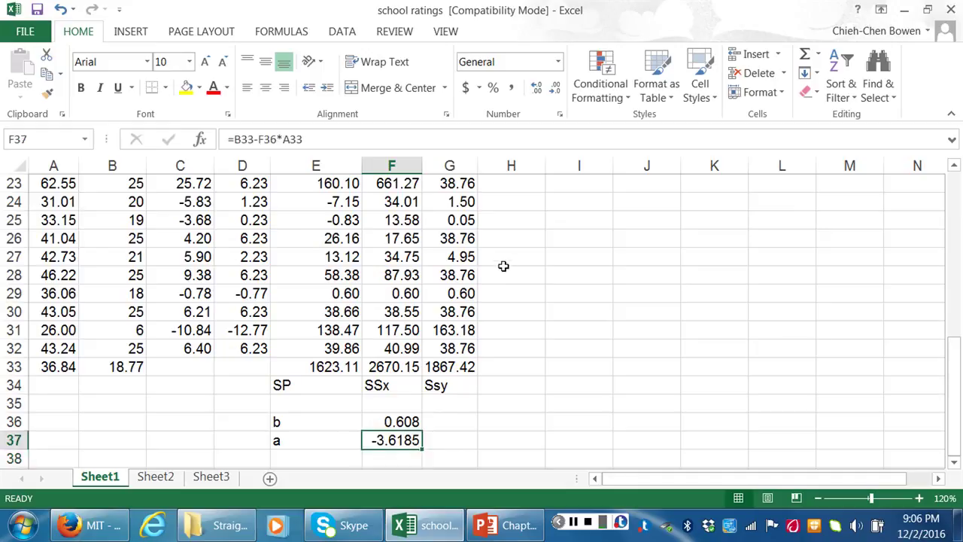
pyautogui.click(556, 89)
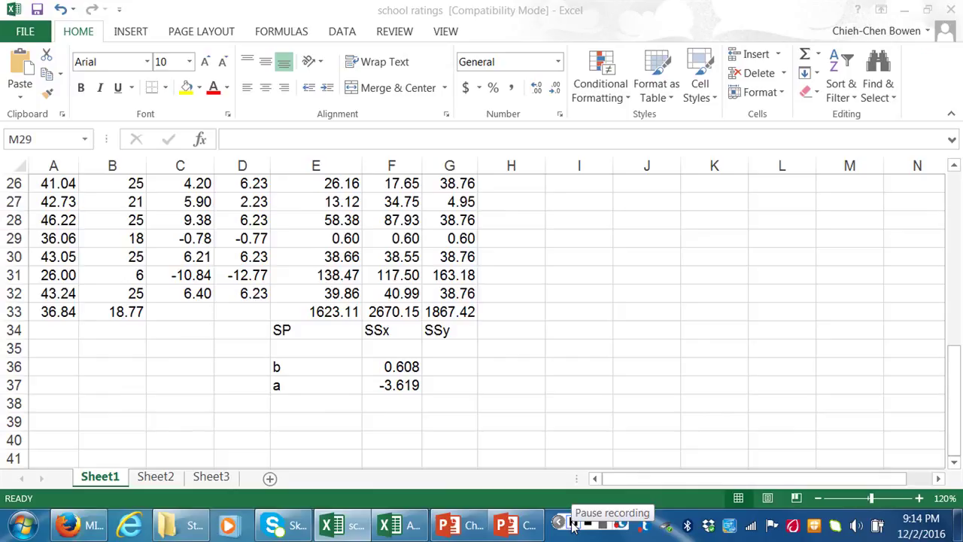
pyautogui.click(574, 524)
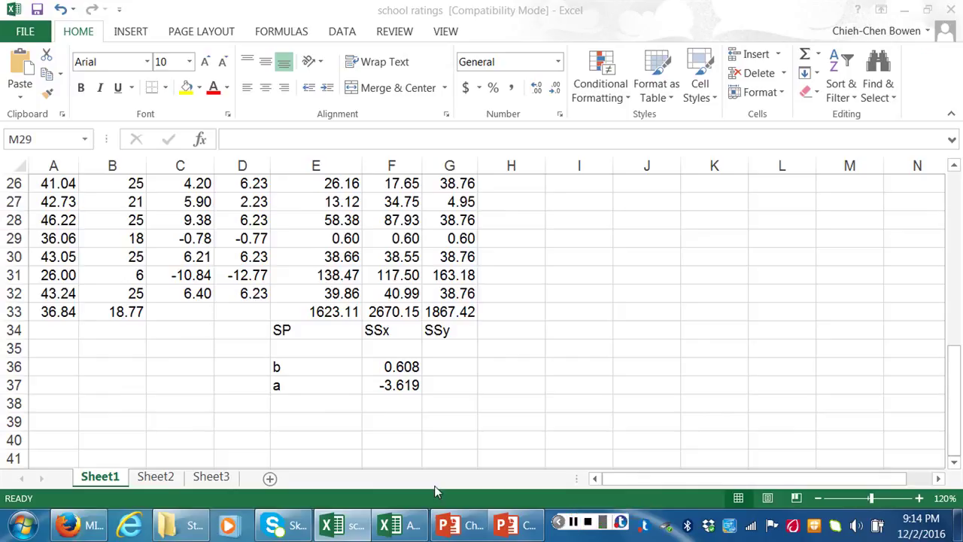
# Step: Label cell E39 as r and compute the correlation in F39 with the formula =E33/(F33*G33)^0.5
pyautogui.click(342, 418)
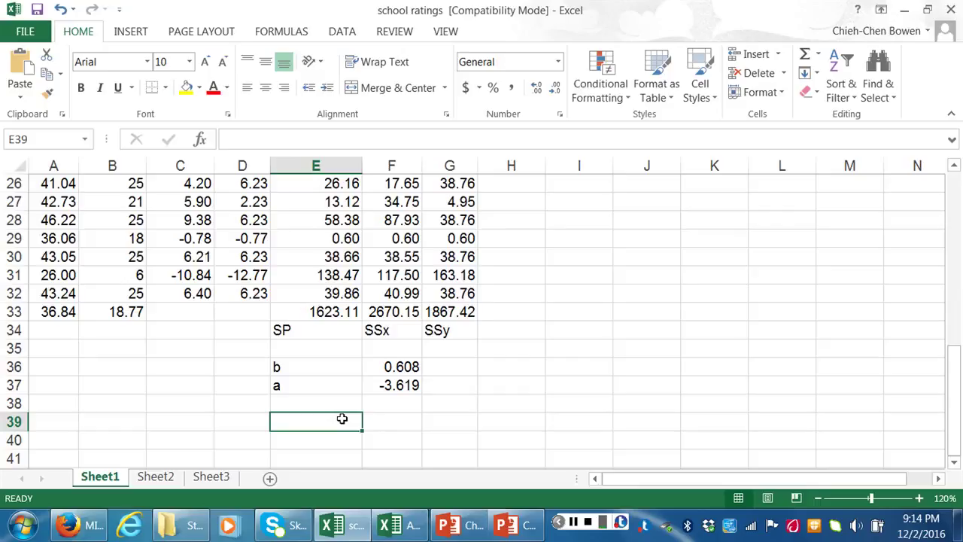
pyautogui.write('r')
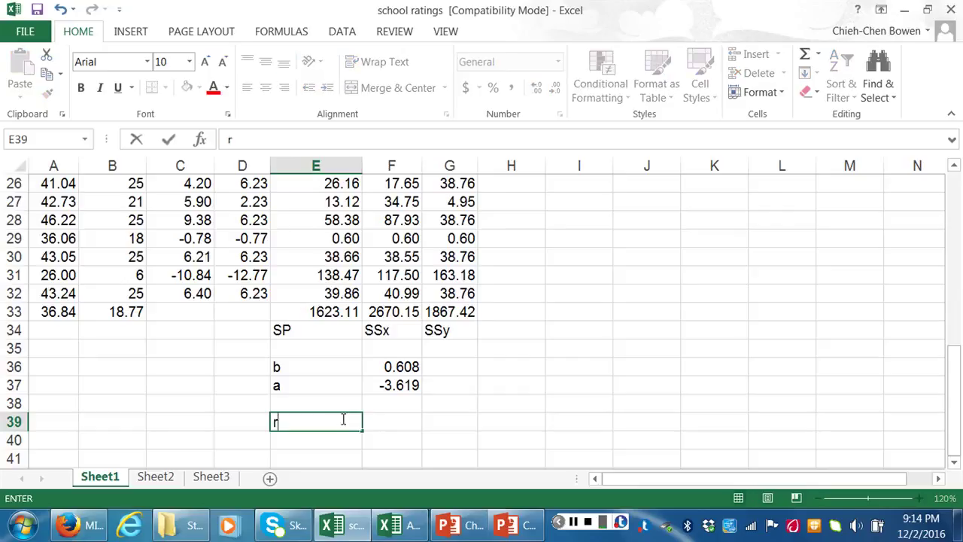
pyautogui.click(383, 424)
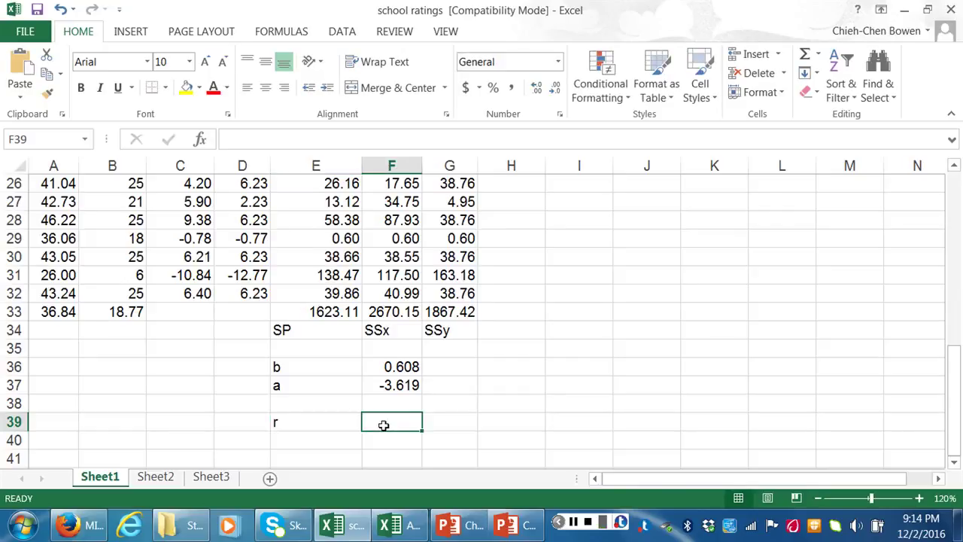
pyautogui.write('=')
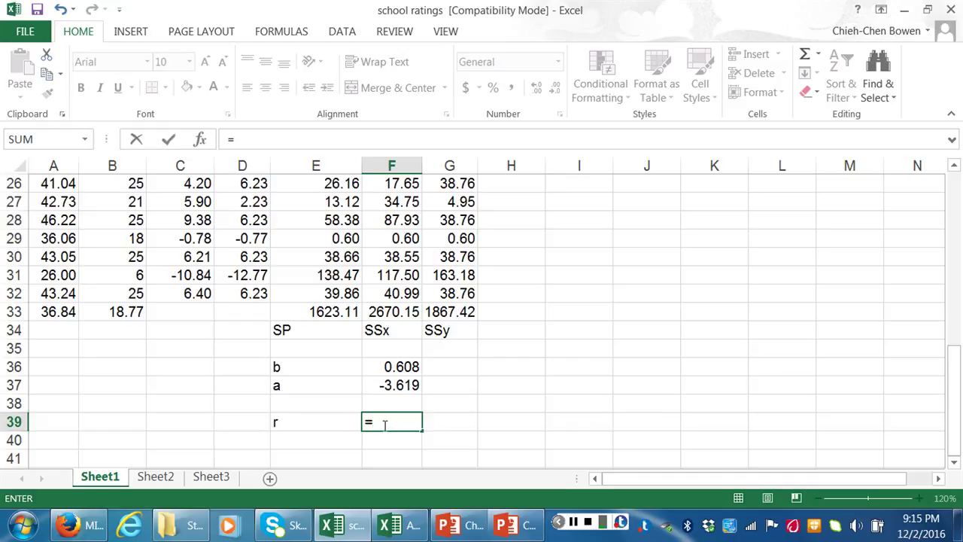
pyautogui.click(336, 312)
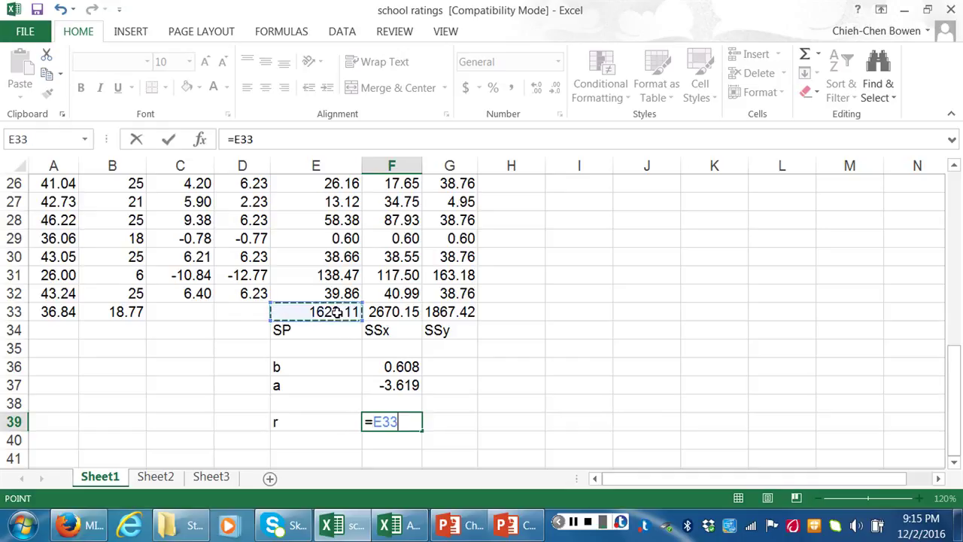
pyautogui.write('/')
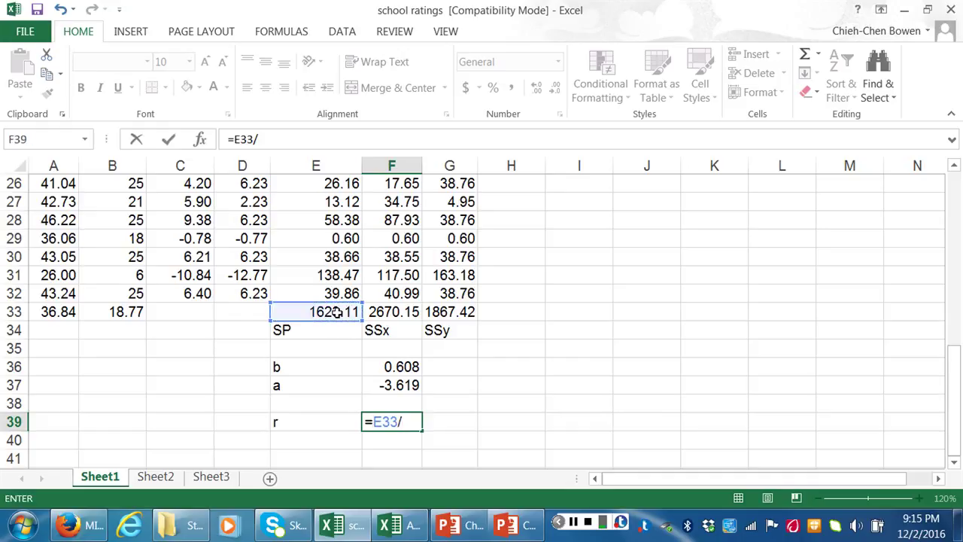
pyautogui.write('(')
pyautogui.click(390, 313)
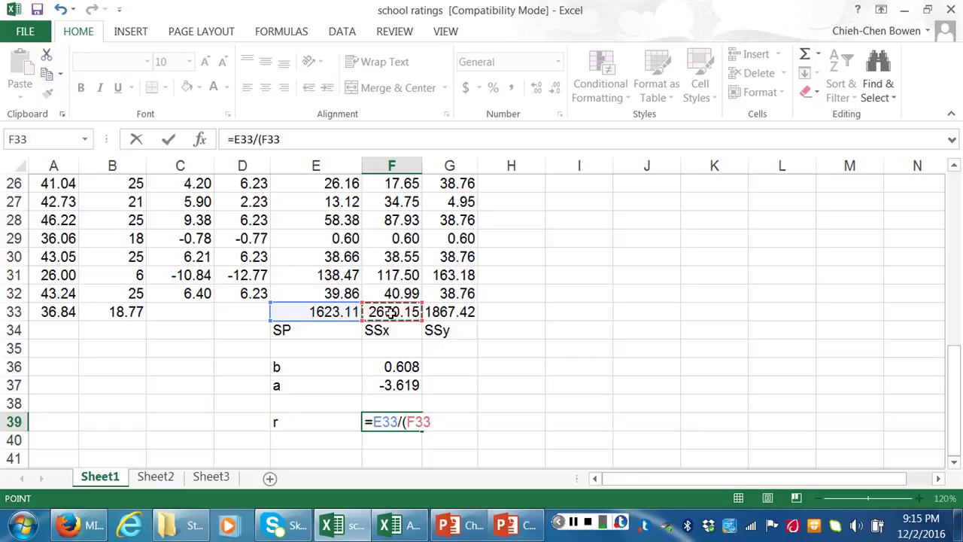
pyautogui.write('*')
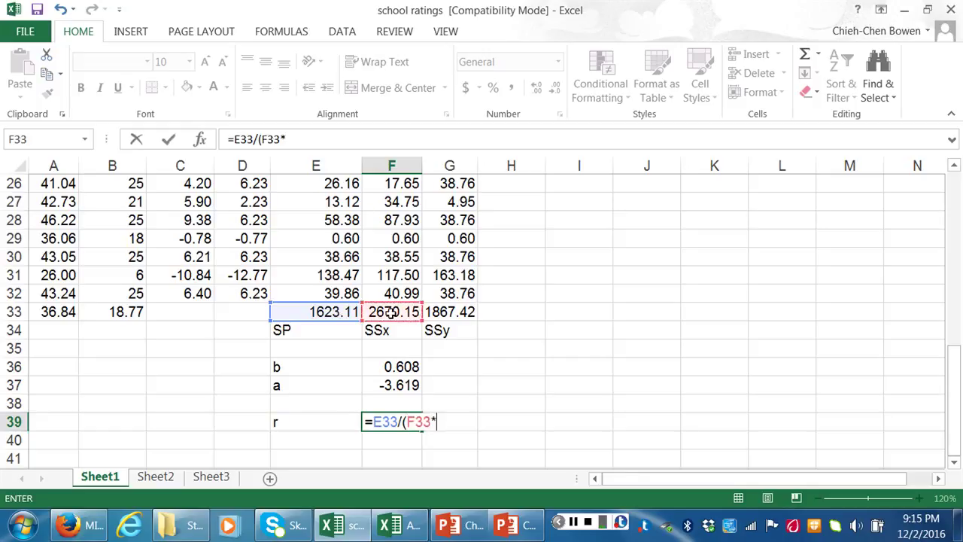
pyautogui.click(435, 314)
pyautogui.write(')')
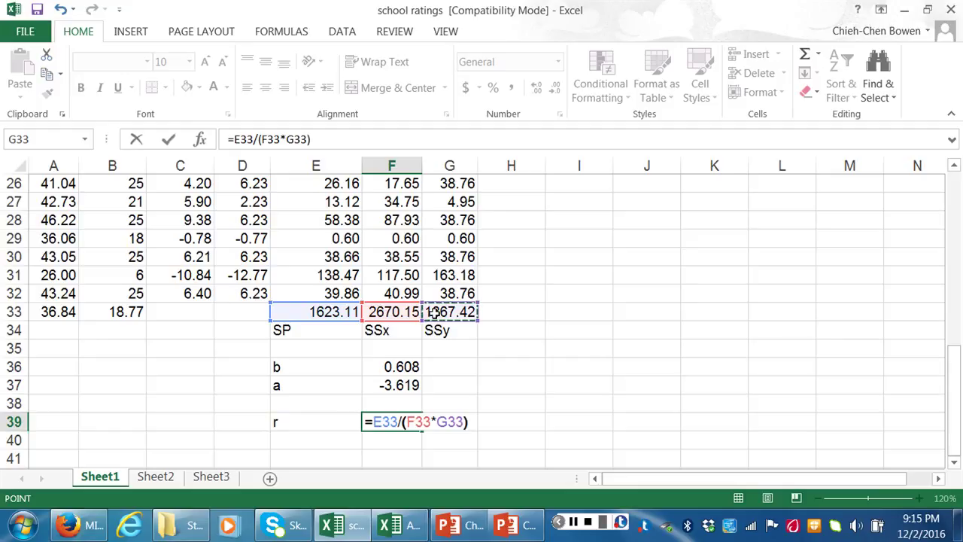
pyautogui.write('^')
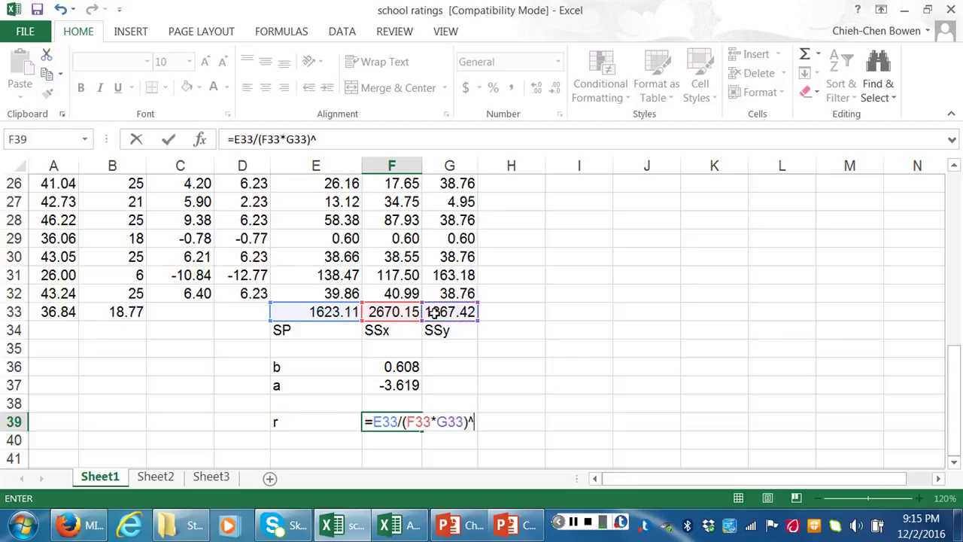
pyautogui.write('.5')
pyautogui.press('Return')
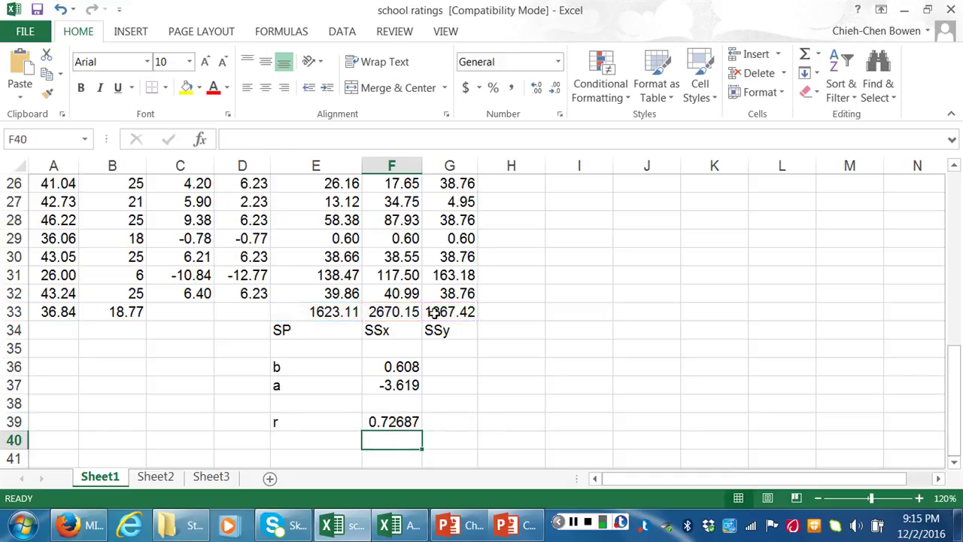
# Step: Label cell E40 as r-square and compute it in F40 with the formula =F39^2
pyautogui.click(337, 439)
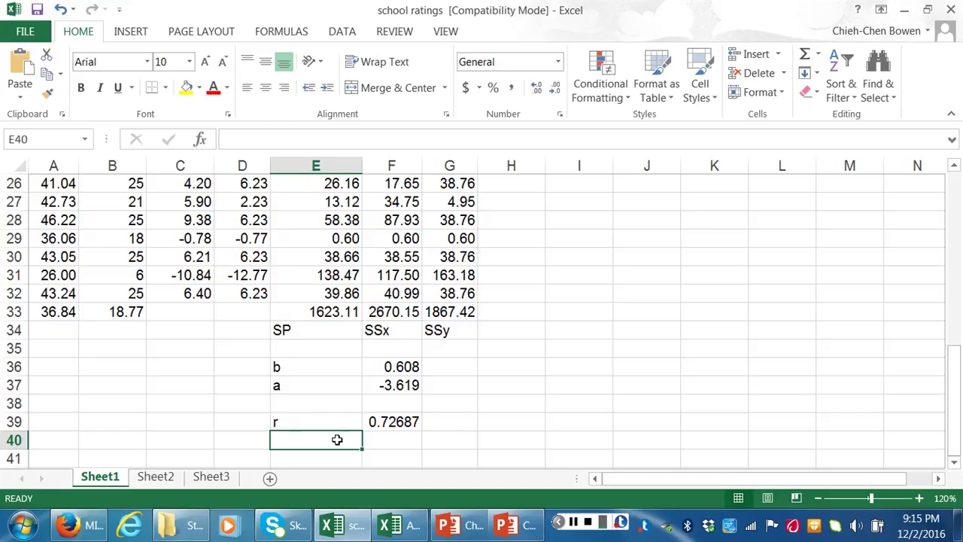
pyautogui.write('r')
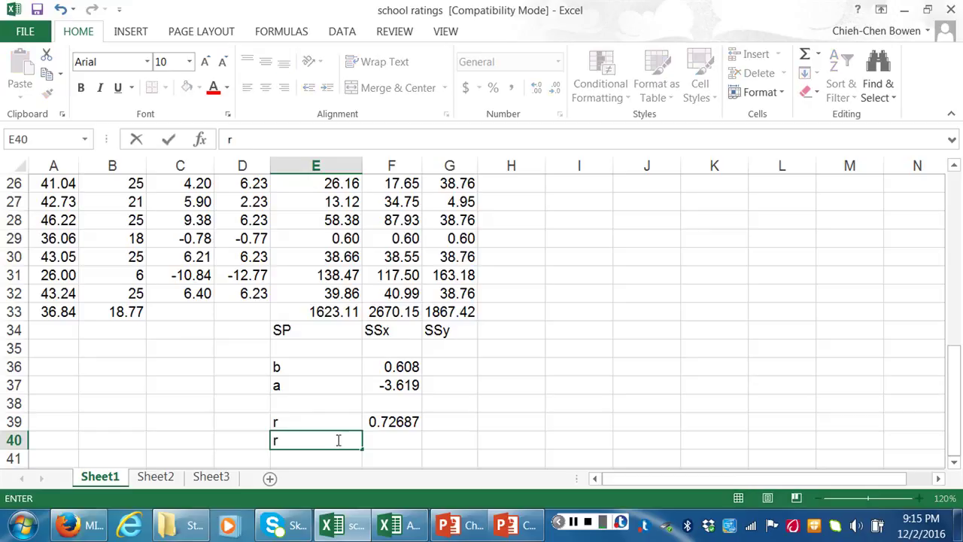
pyautogui.write('-square')
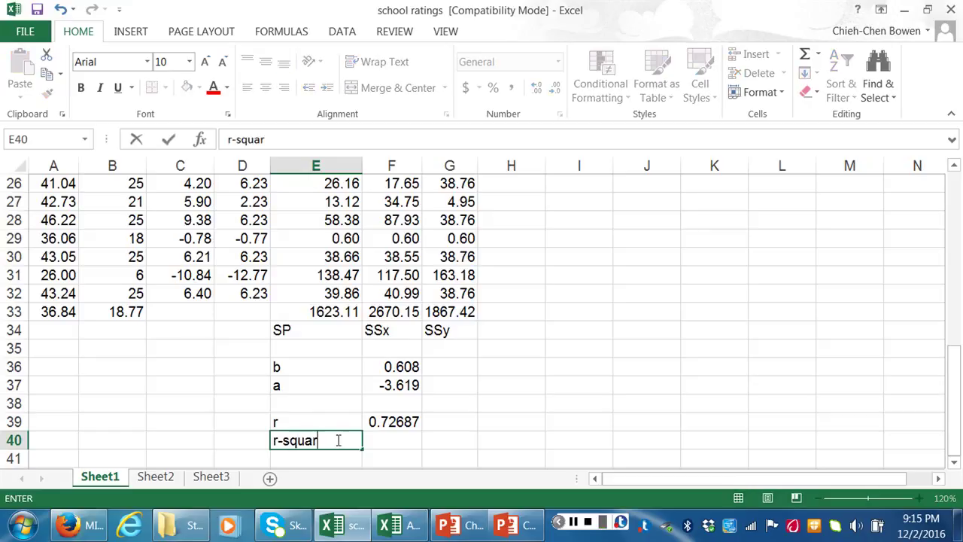
pyautogui.click(380, 444)
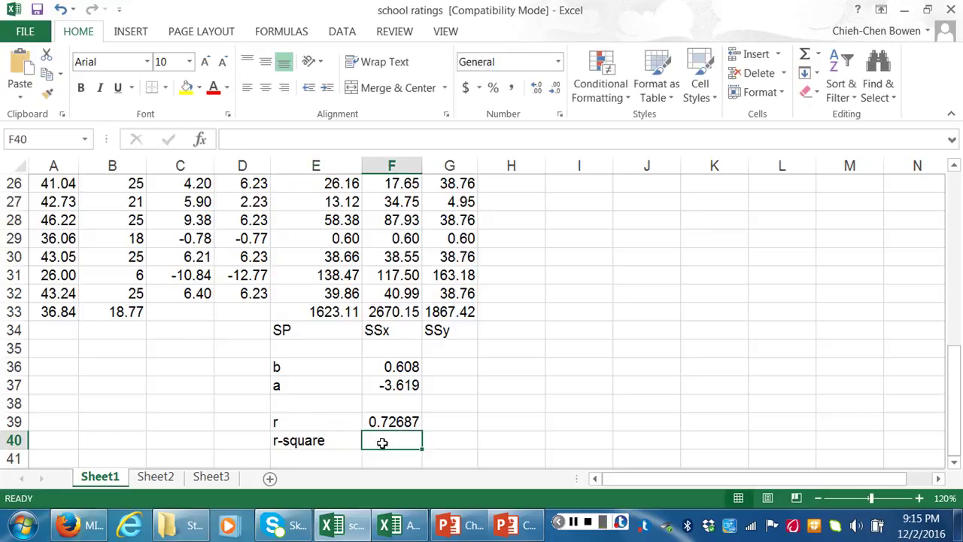
pyautogui.write('=')
pyautogui.click(394, 421)
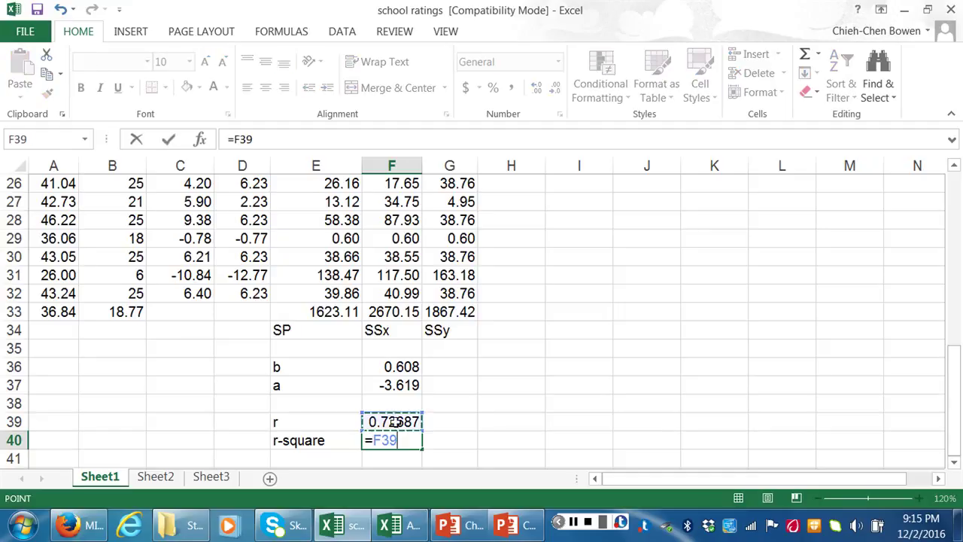
pyautogui.write('^2')
pyautogui.press('Return')
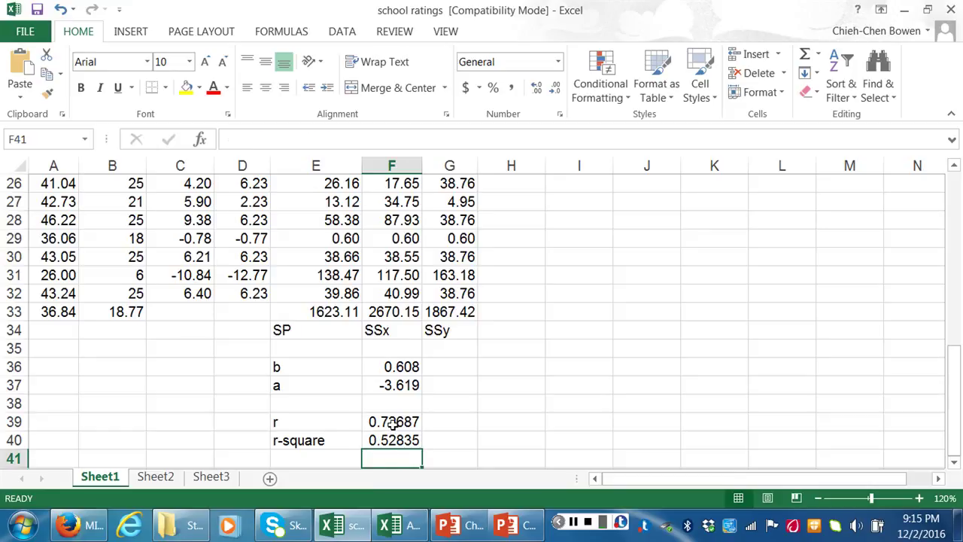
# Step: Format the r and r-square values in F39:F40 with three decimal places
pyautogui.click(393, 422)
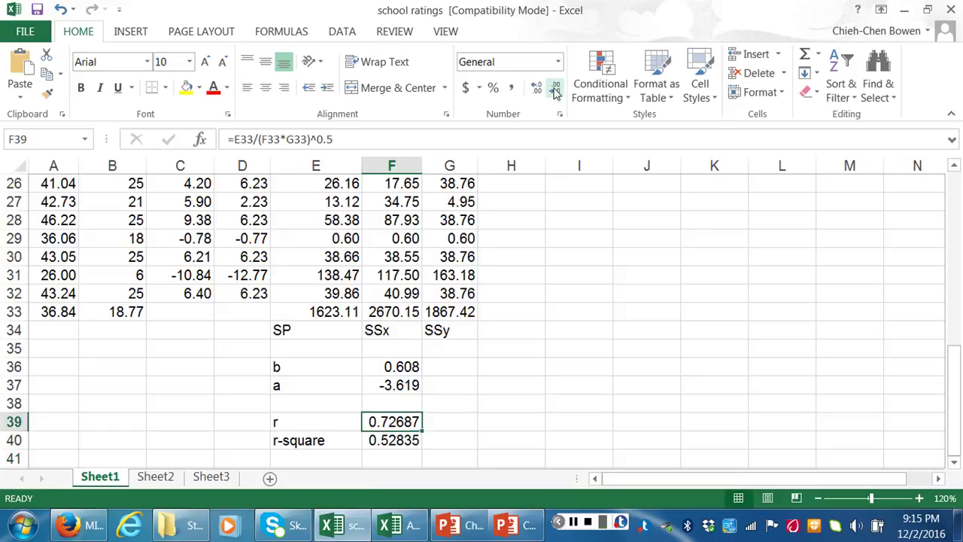
pyautogui.hotkey('shift', 'Down')
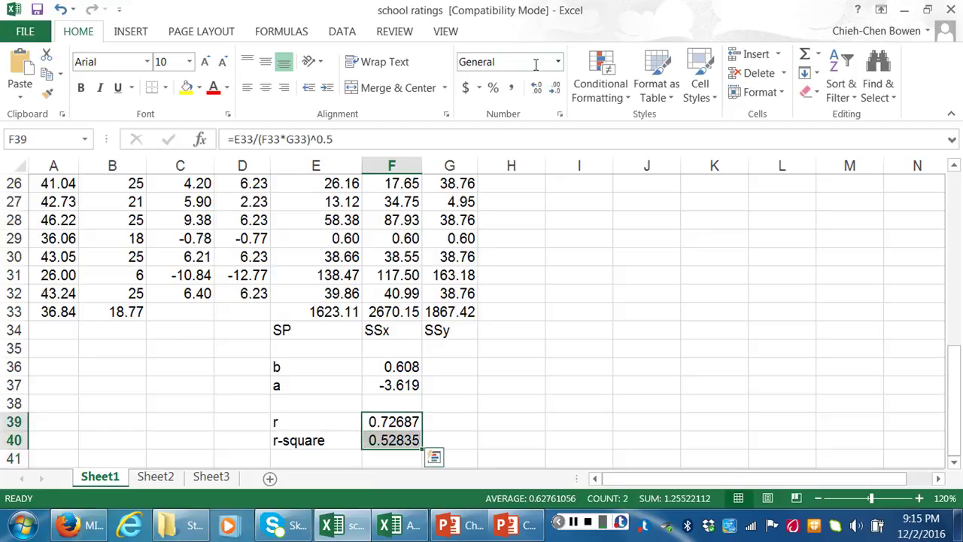
pyautogui.click(554, 88)
pyautogui.click(554, 89)
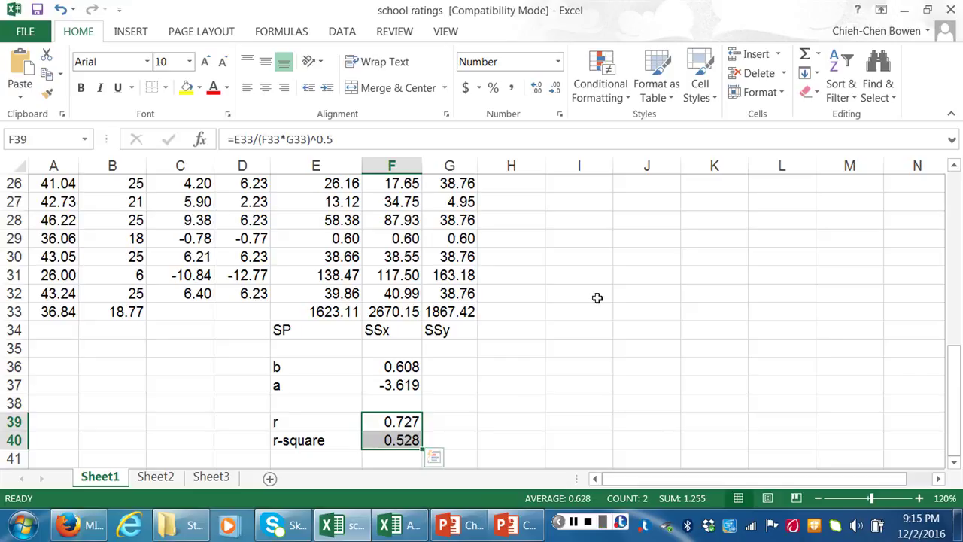
# Step: Enter the column headers SS, df, MS and F in cells J30 through M30
pyautogui.click(628, 259)
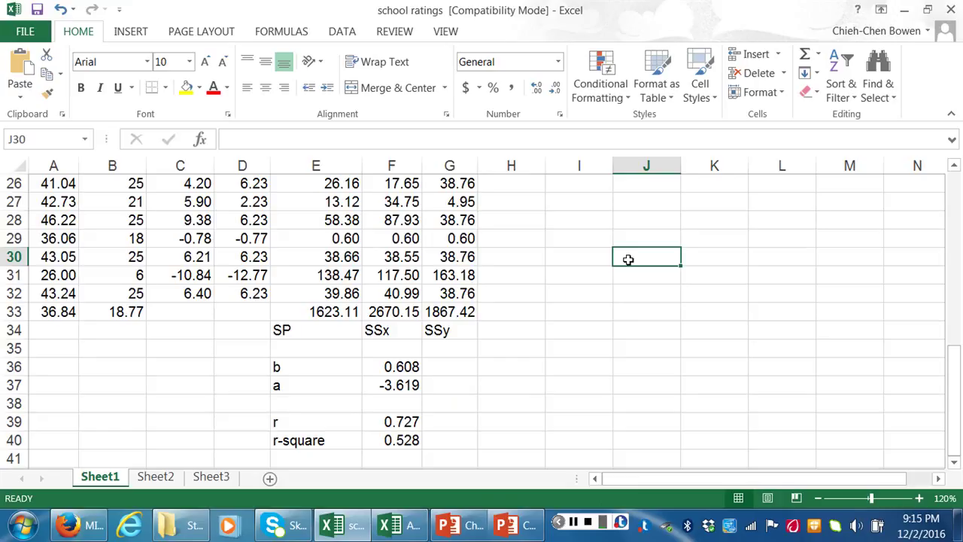
pyautogui.write('SS')
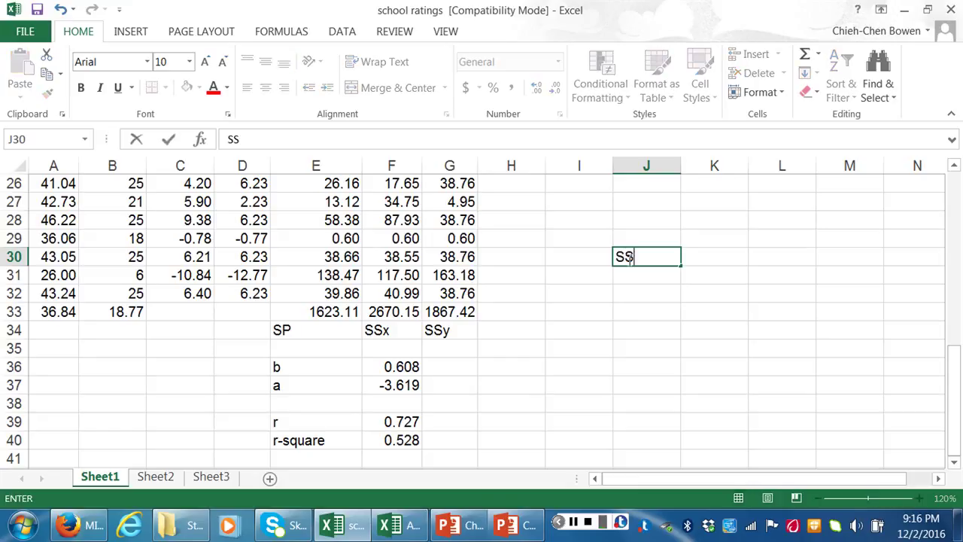
pyautogui.press('Tab')
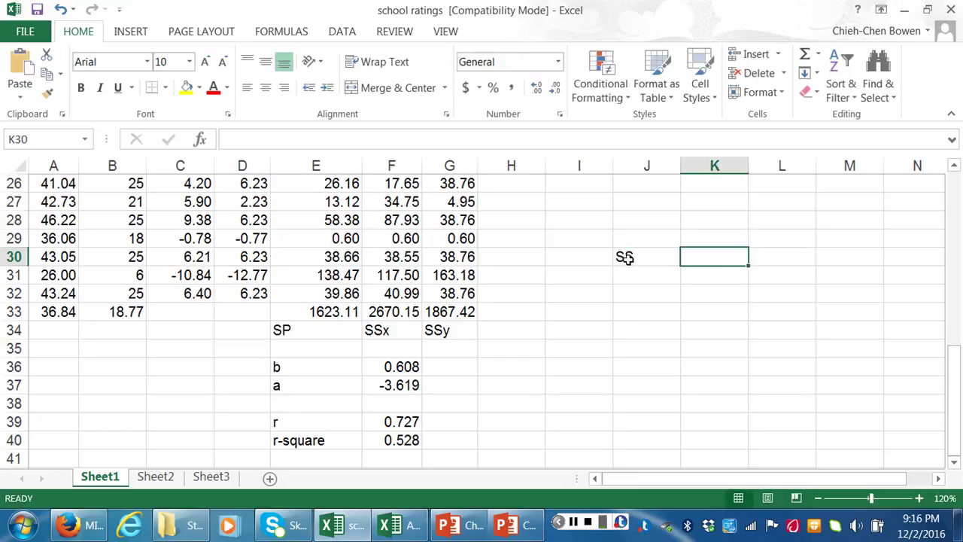
pyautogui.write('df')
pyautogui.press('Tab')
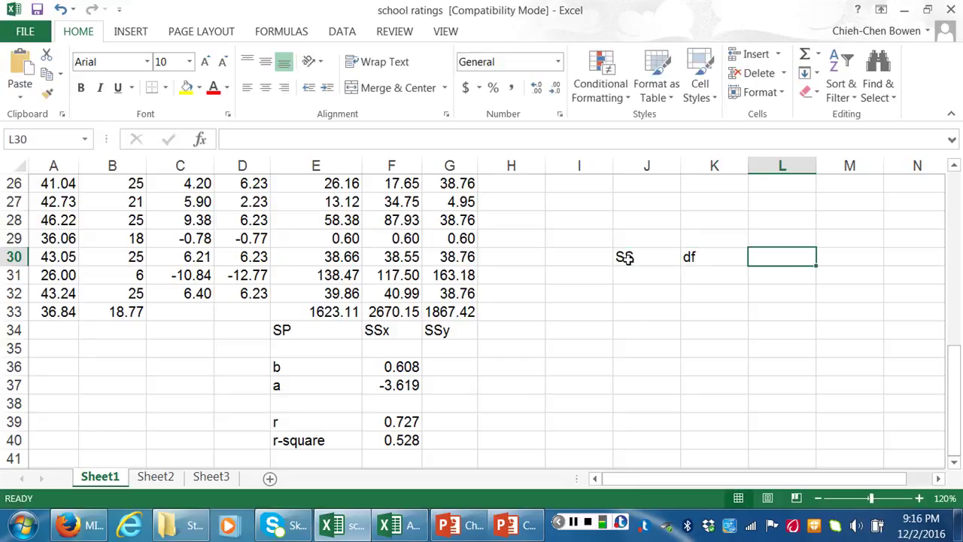
pyautogui.write('M')
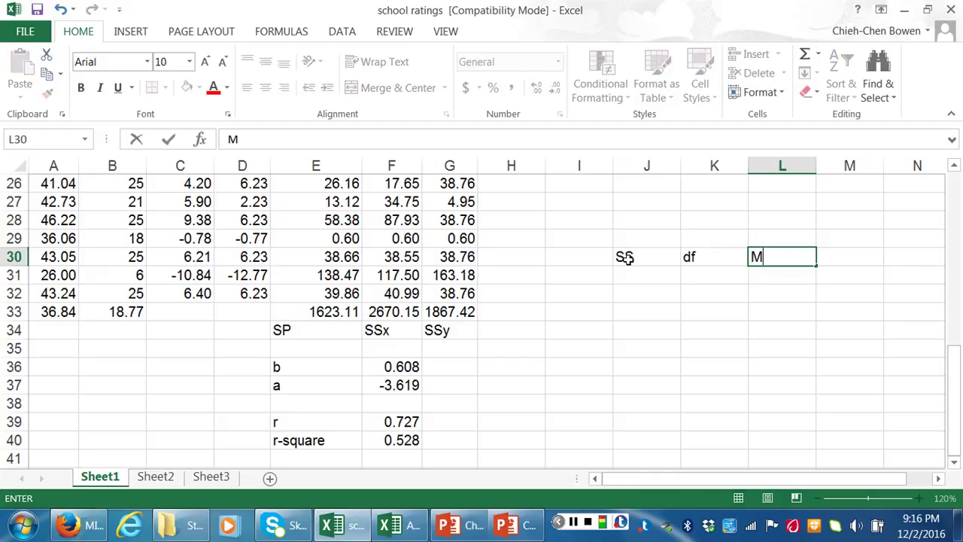
pyautogui.write('S')
pyautogui.press('Tab')
pyautogui.write('F')
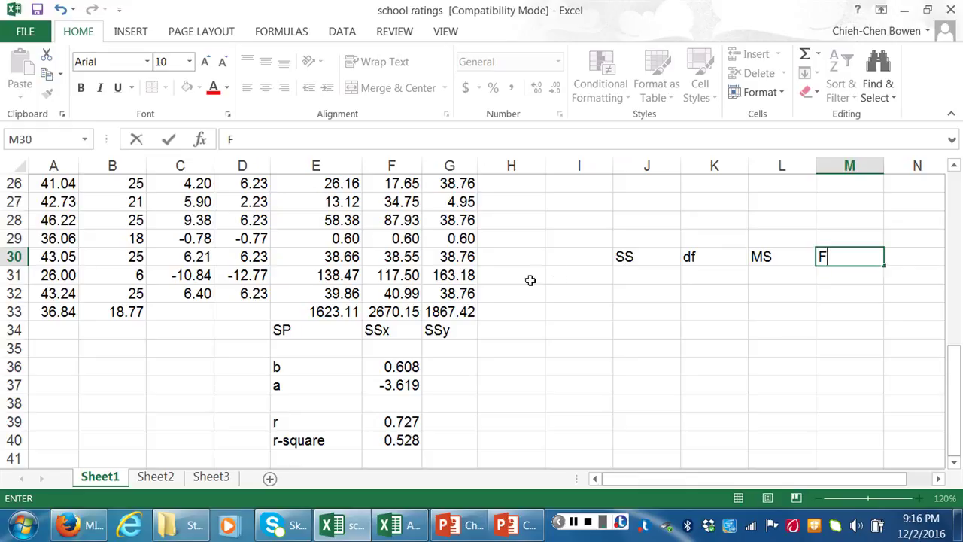
# Step: Enter the row labels Regression, Error and Total in cells I31 through I33
pyautogui.click(558, 278)
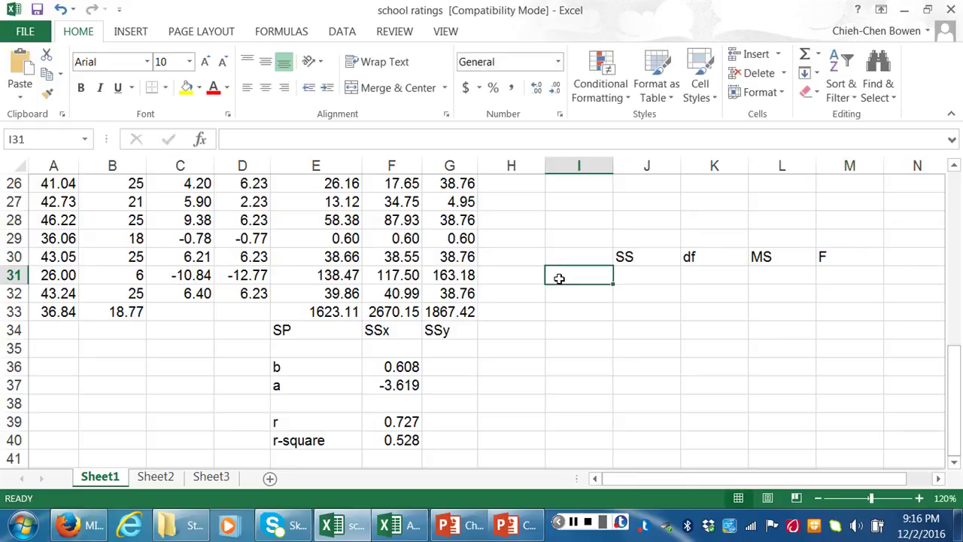
pyautogui.write('Regr')
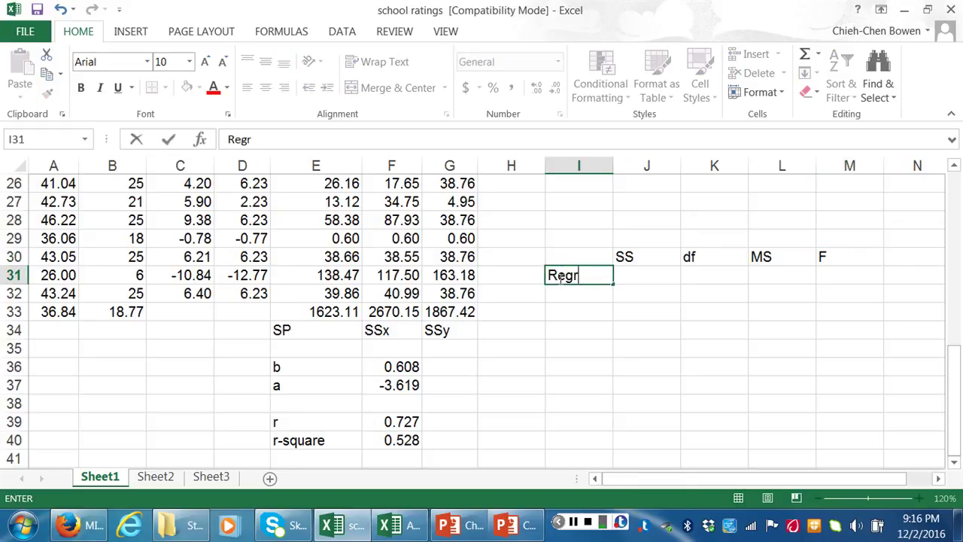
pyautogui.write('ession')
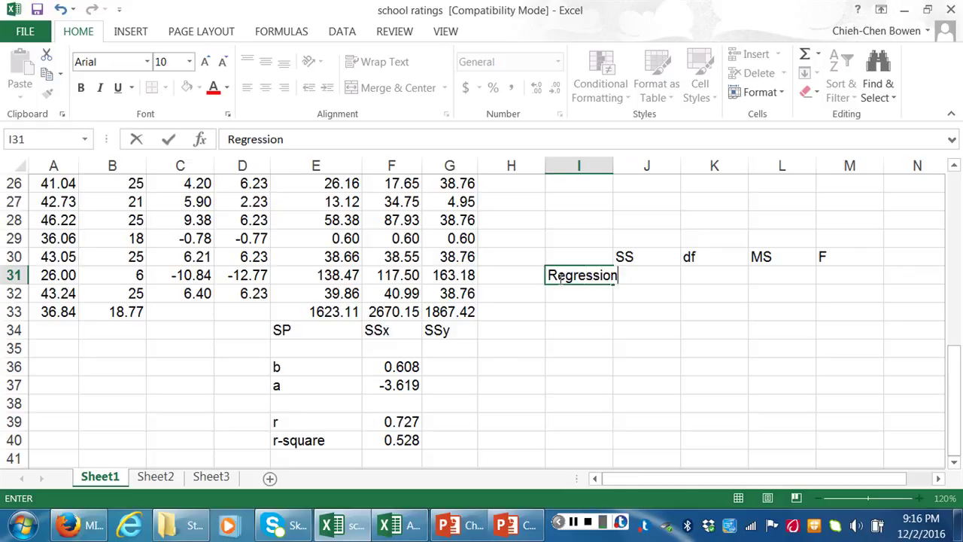
pyautogui.click(550, 296)
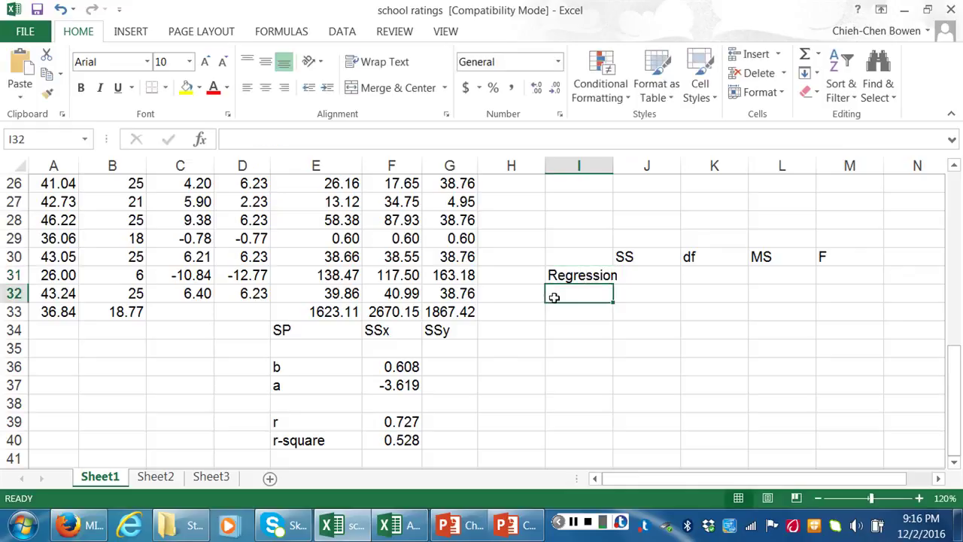
pyautogui.write('Error')
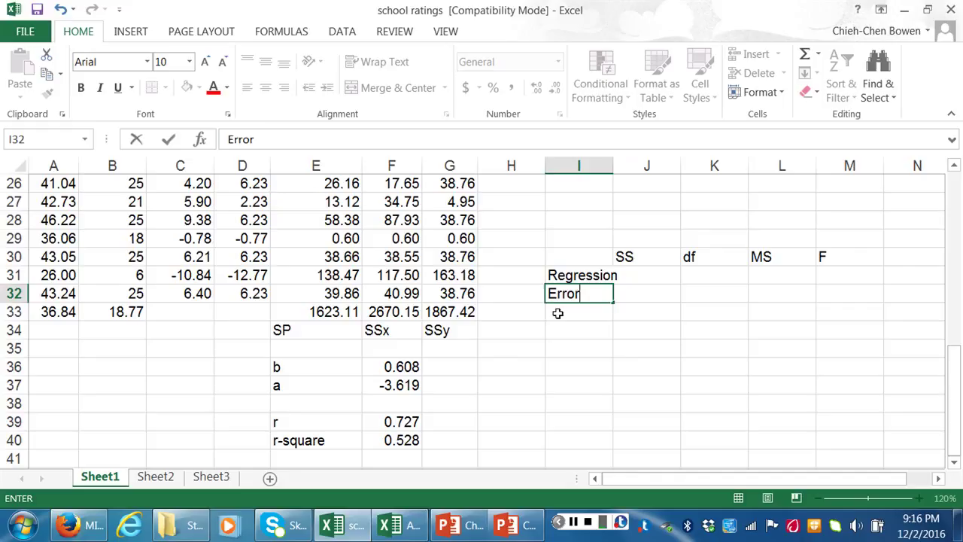
pyautogui.click(558, 313)
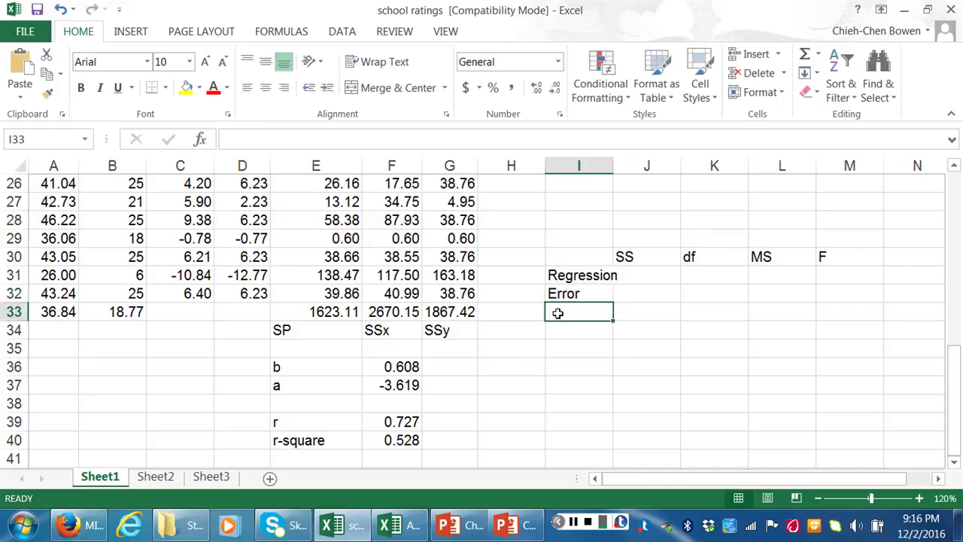
pyautogui.write('Total')
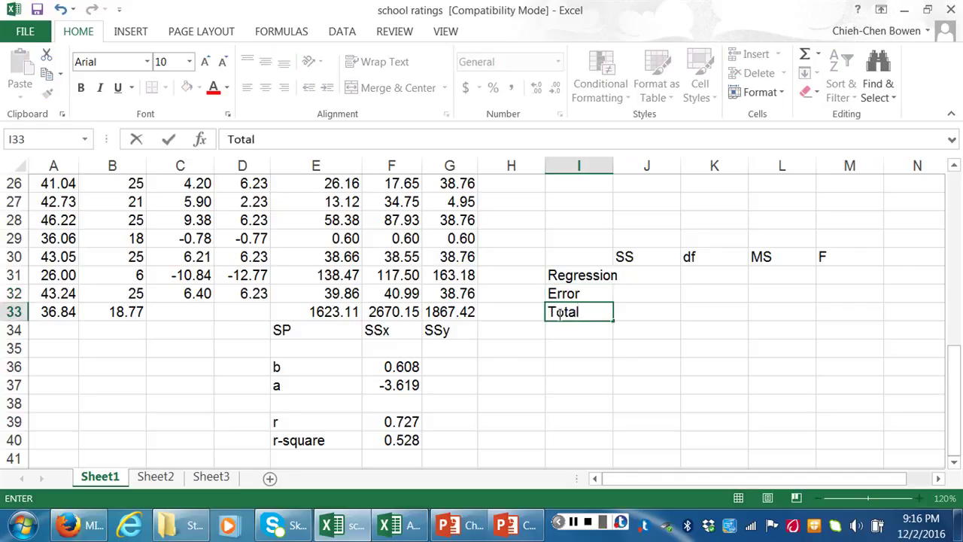
# Step: Compute the regression SS in cell J31 with the formula =F40*G33
pyautogui.click(654, 277)
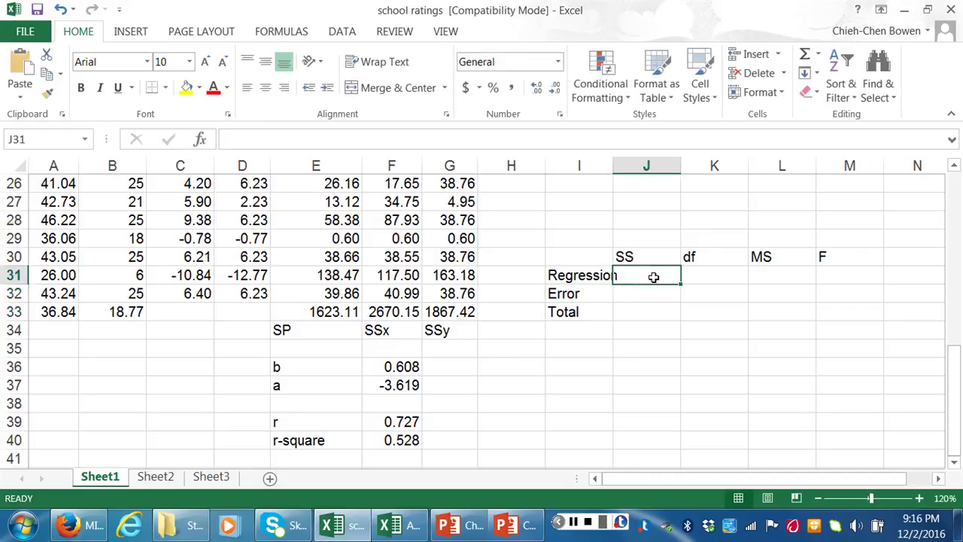
pyautogui.write('=')
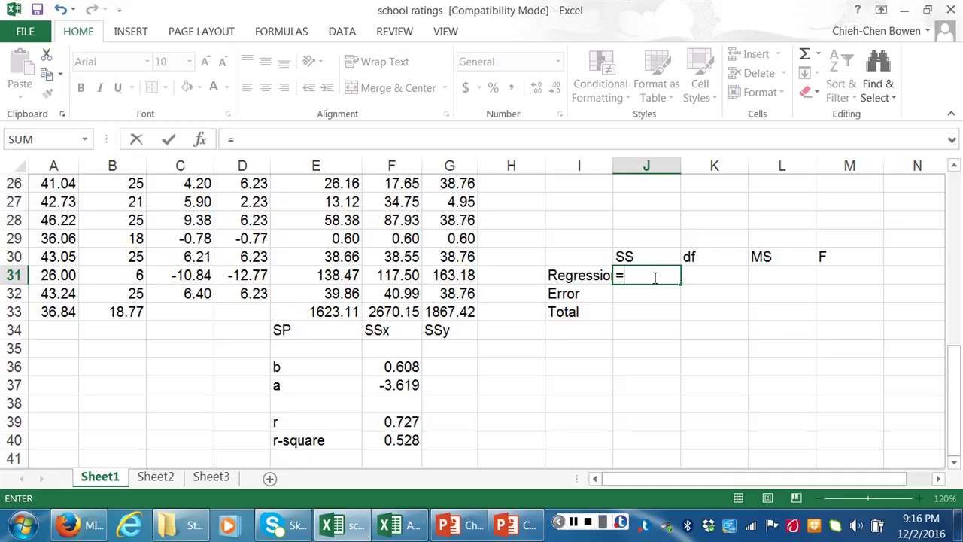
pyautogui.click(404, 443)
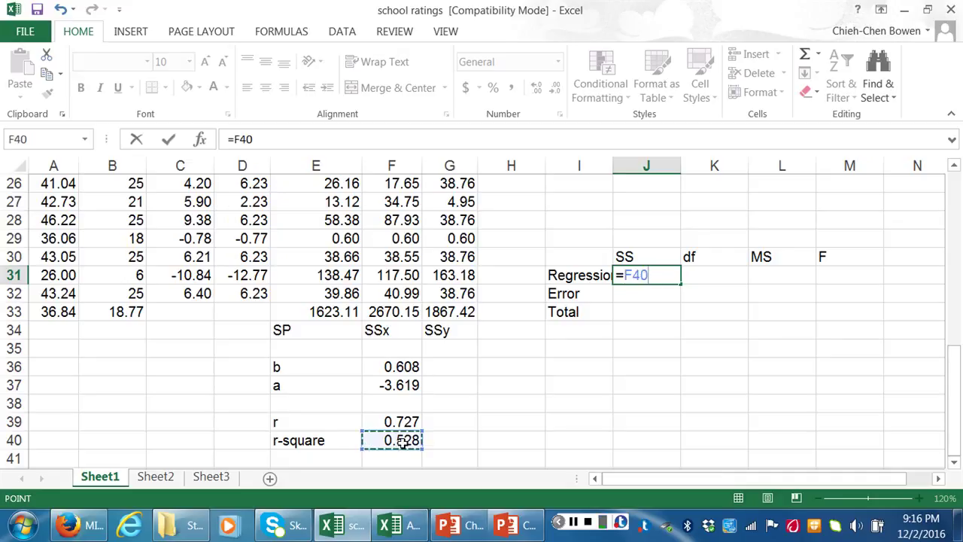
pyautogui.write('*')
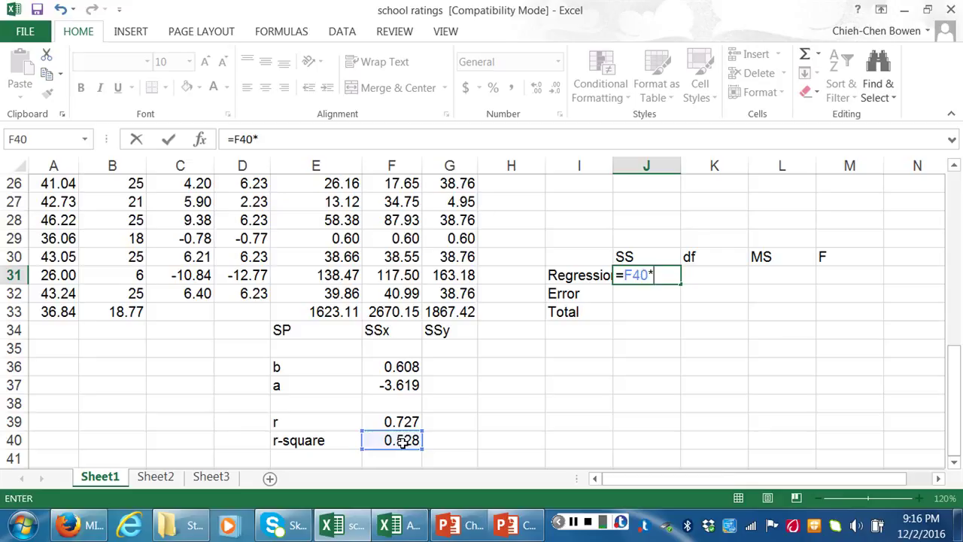
pyautogui.click(449, 315)
pyautogui.press('Return')
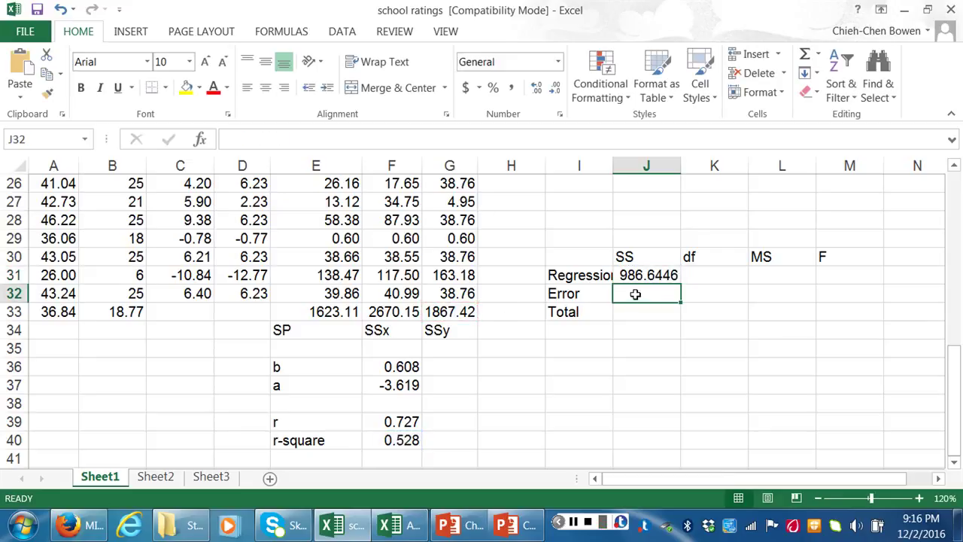
# Step: Compute the error SS in cell J32 with the formula =(1-F40)*G33
pyautogui.write('=(1-')
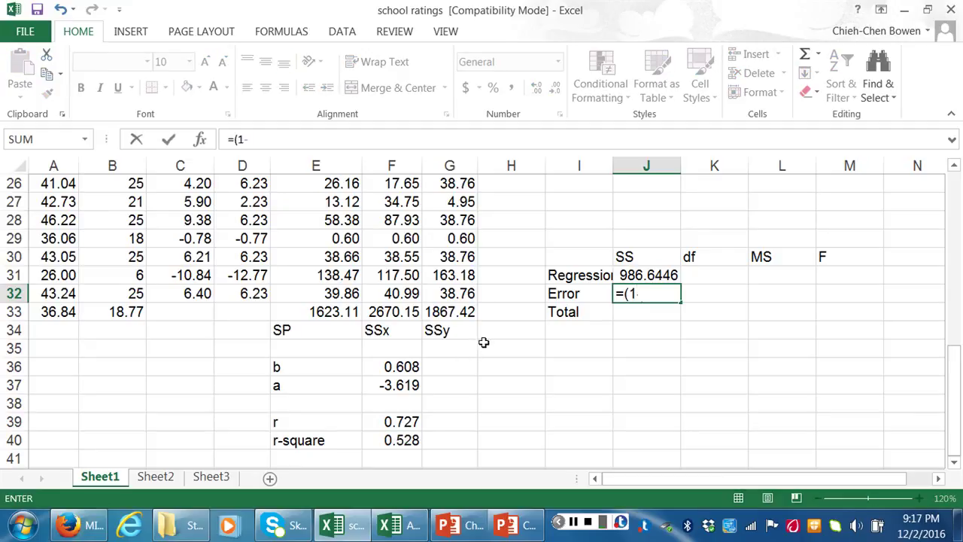
pyautogui.click(407, 442)
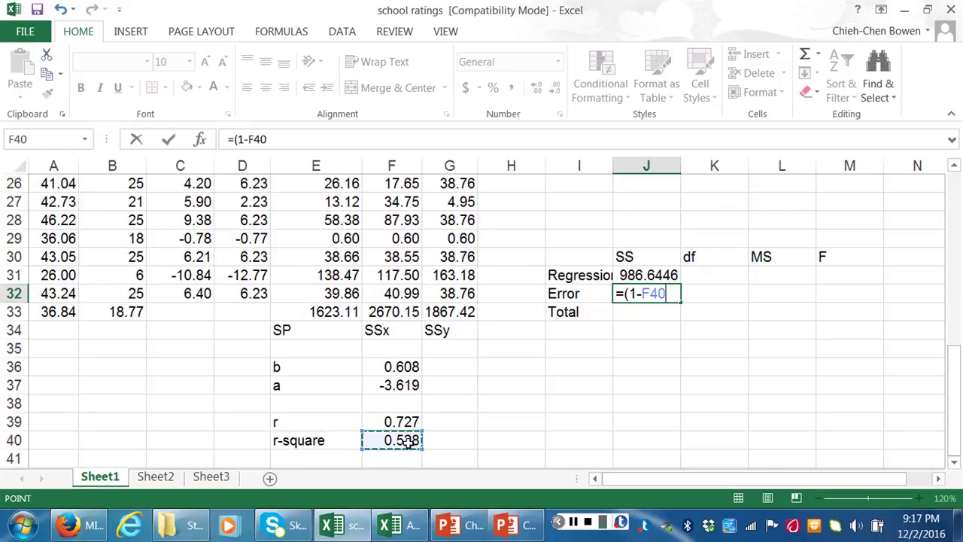
pyautogui.write(')*')
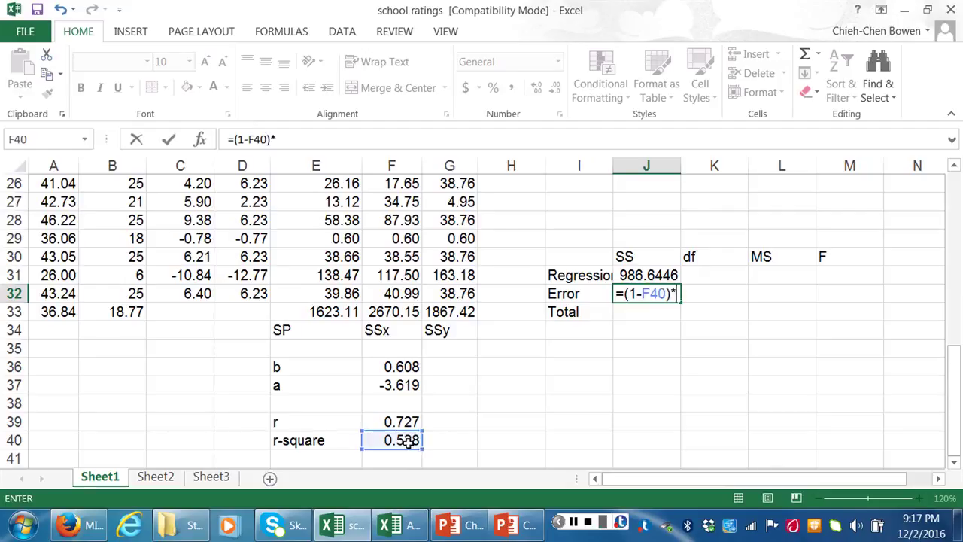
pyautogui.click(444, 311)
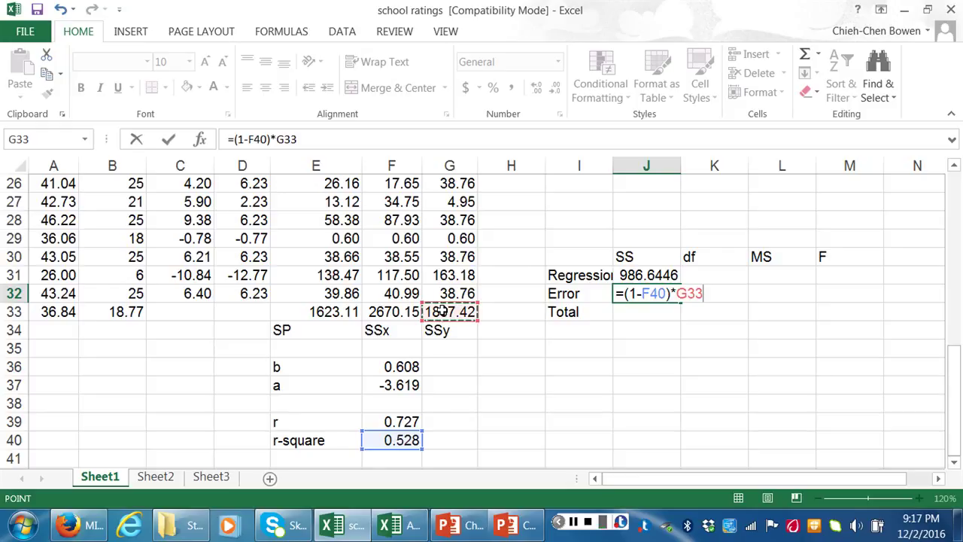
pyautogui.press('Return')
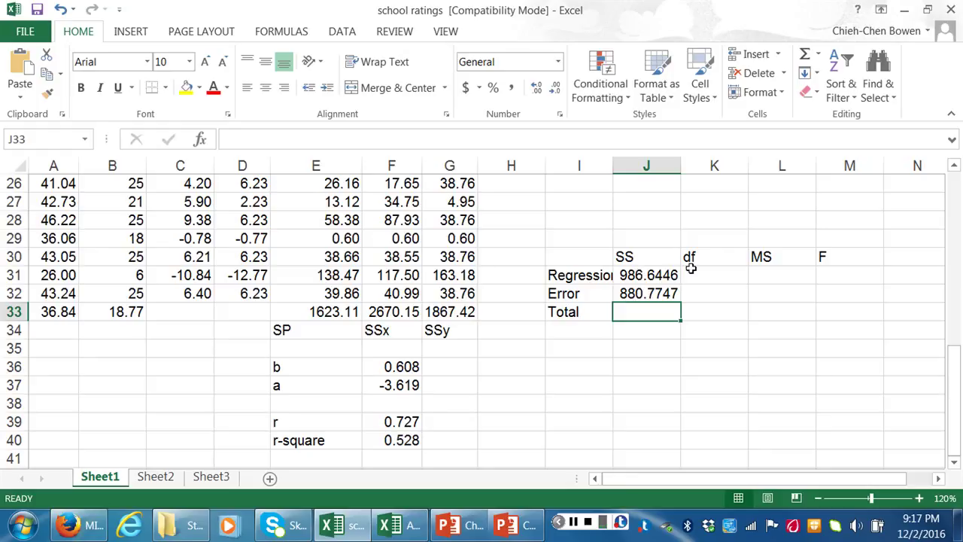
# Step: Format the regression and error SS values in J31:J32 with three decimal places
pyautogui.click(648, 274)
pyautogui.hotkey('shift', 'Down')
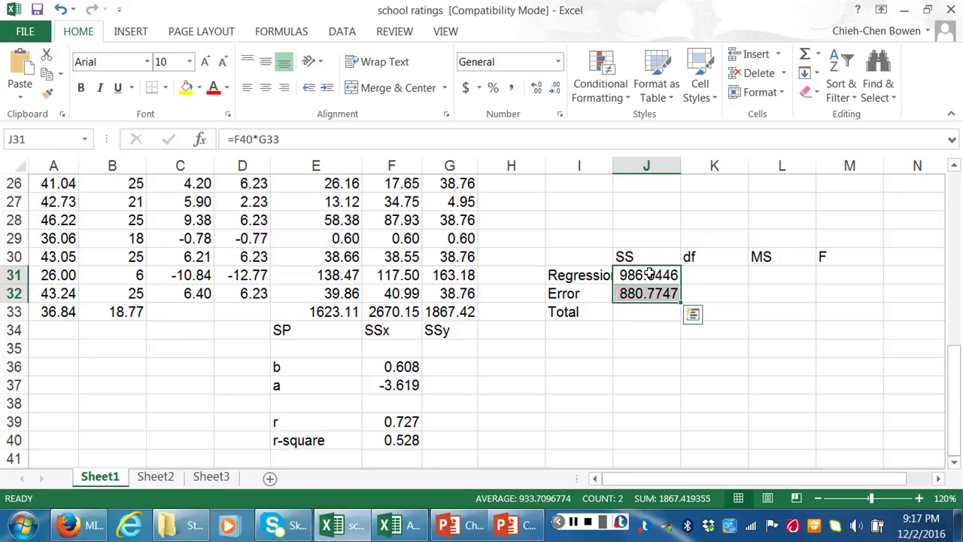
pyautogui.click(555, 88)
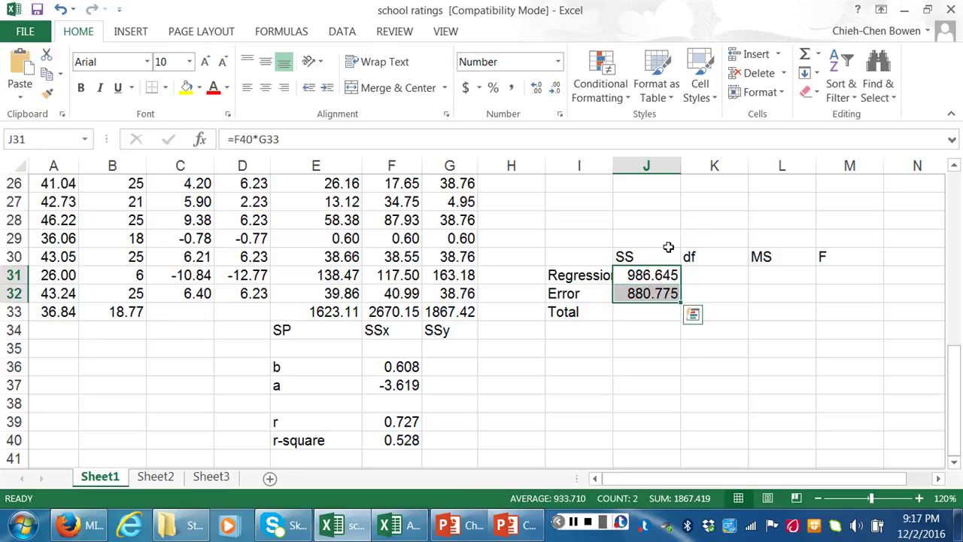
# Step: Enter the degrees of freedom as 1 for Regression in K31 and 29 for Error in K32
pyautogui.click(730, 276)
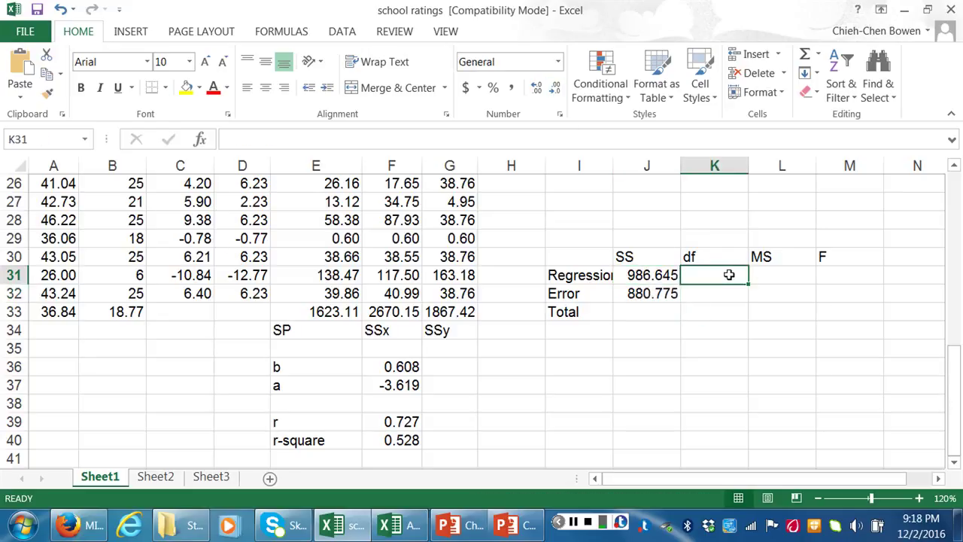
pyautogui.write('1')
pyautogui.click(724, 293)
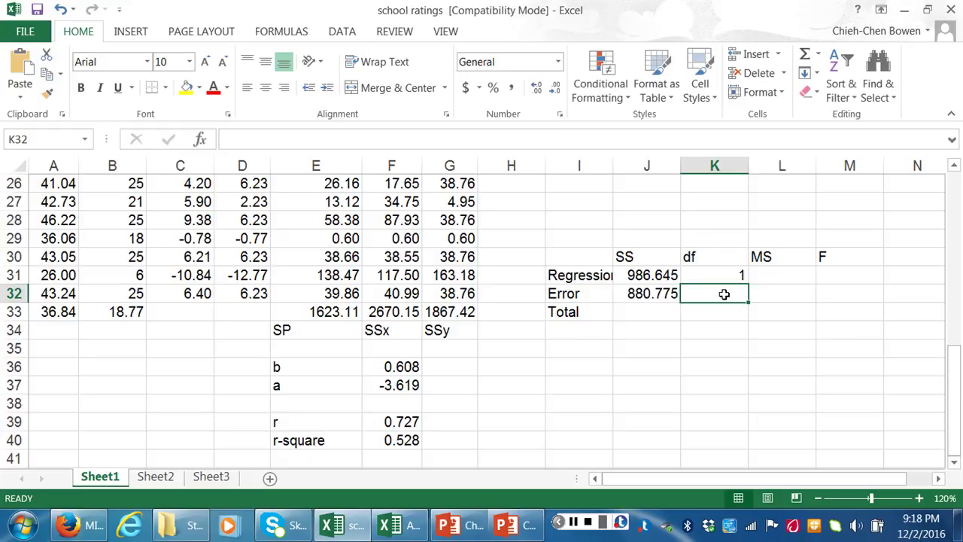
pyautogui.write('29')
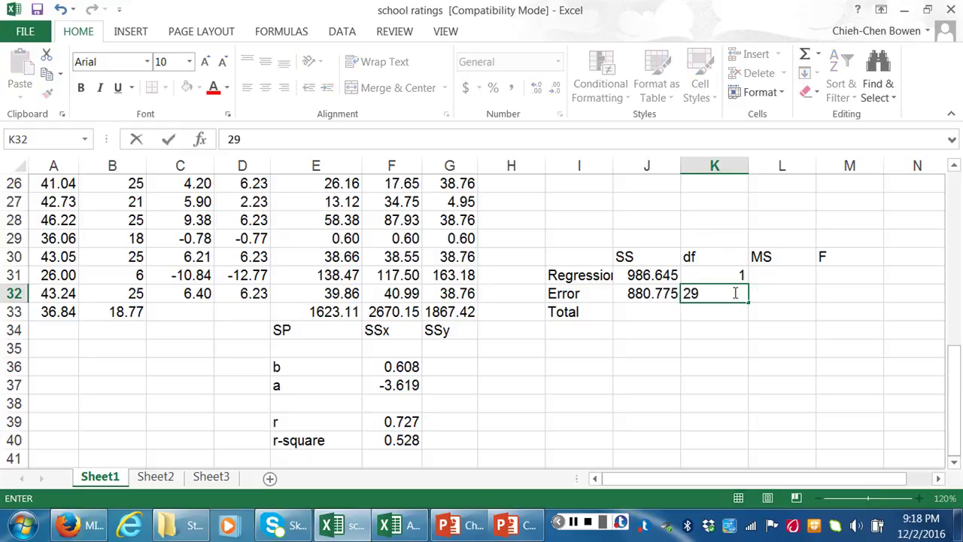
# Step: Compute the regression MS in cell L31 with the formula =J31/K31
pyautogui.click(774, 276)
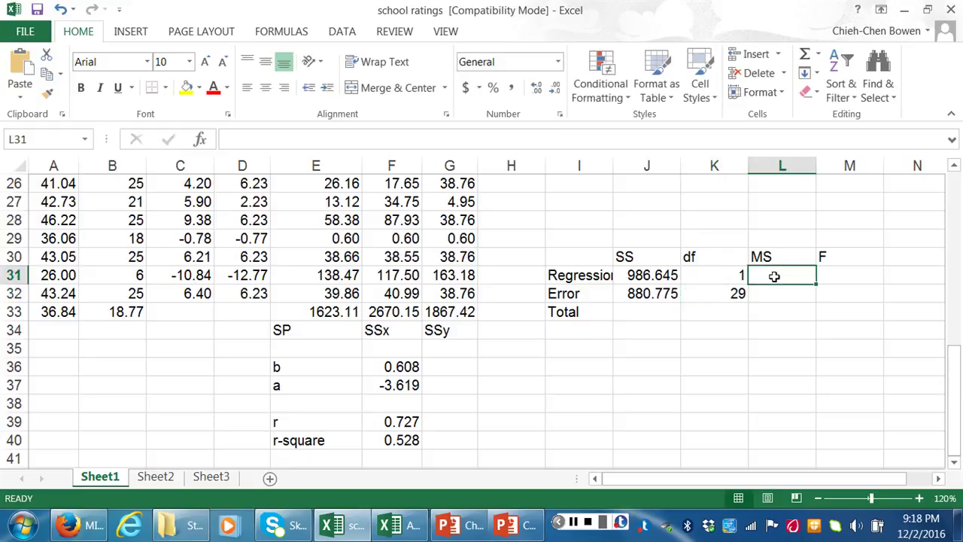
pyautogui.write('=')
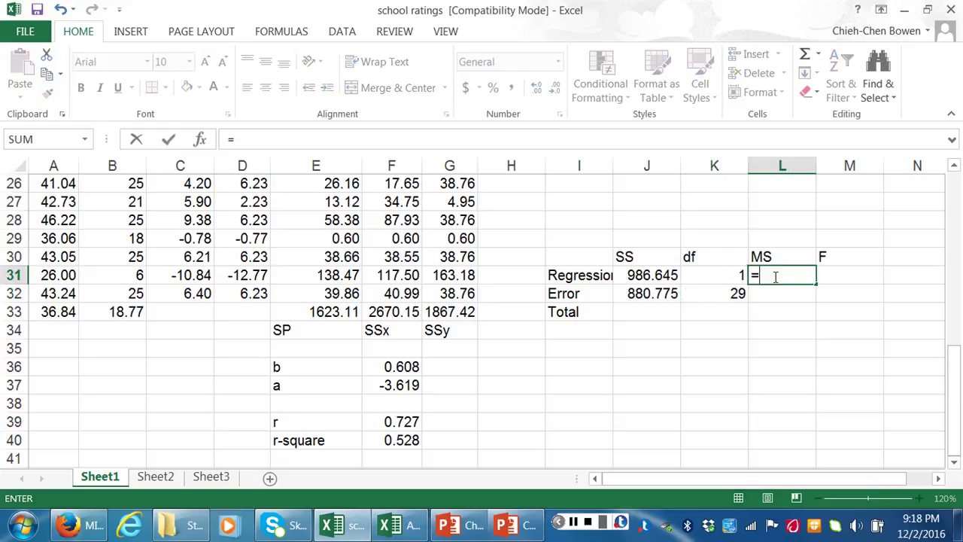
pyautogui.click(670, 275)
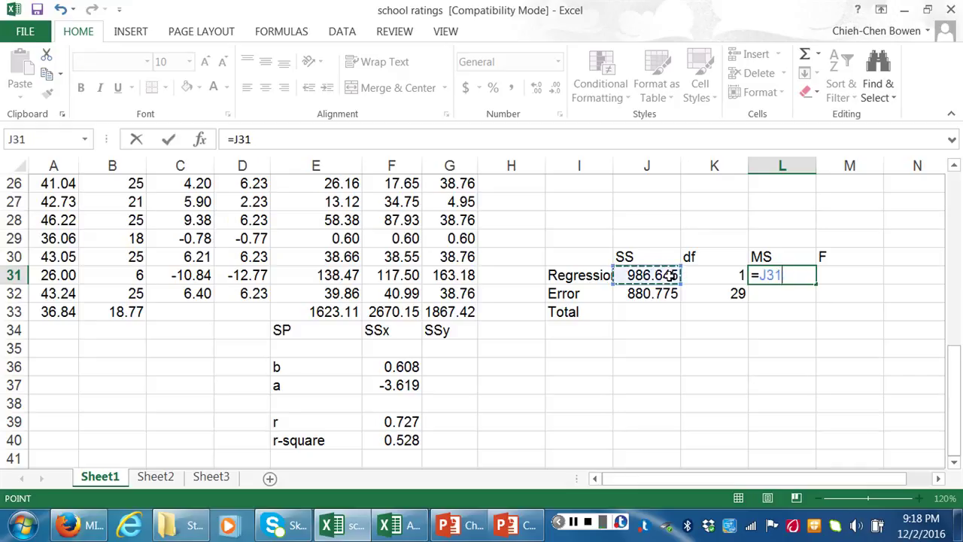
pyautogui.write('/')
pyautogui.click(723, 274)
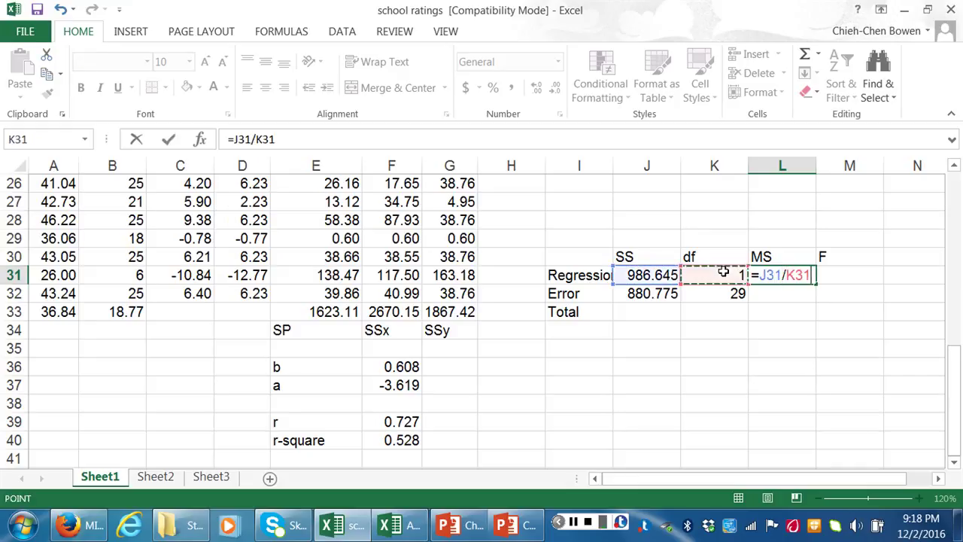
pyautogui.press('Return')
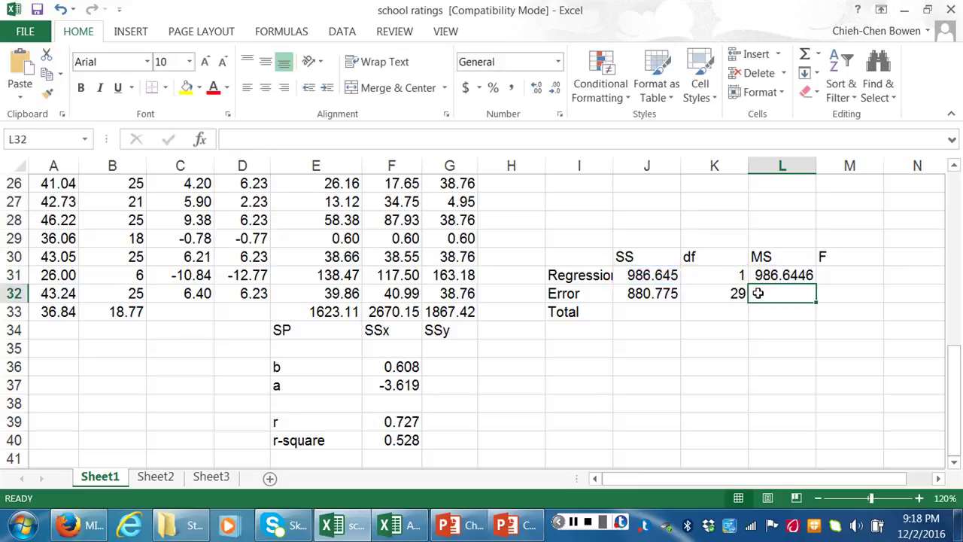
# Step: Compute the error MS in cell L32 with the formula =J32/K32
pyautogui.write('=')
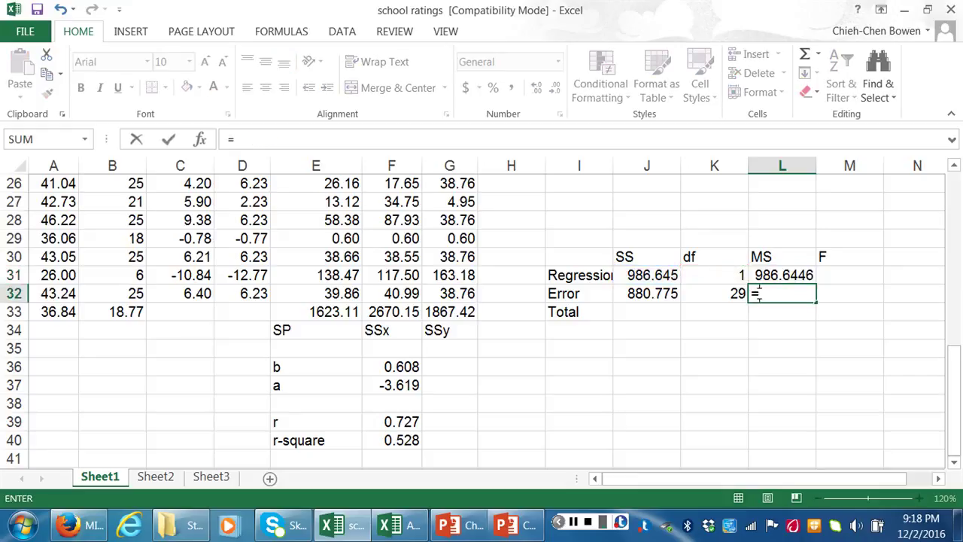
pyautogui.click(658, 293)
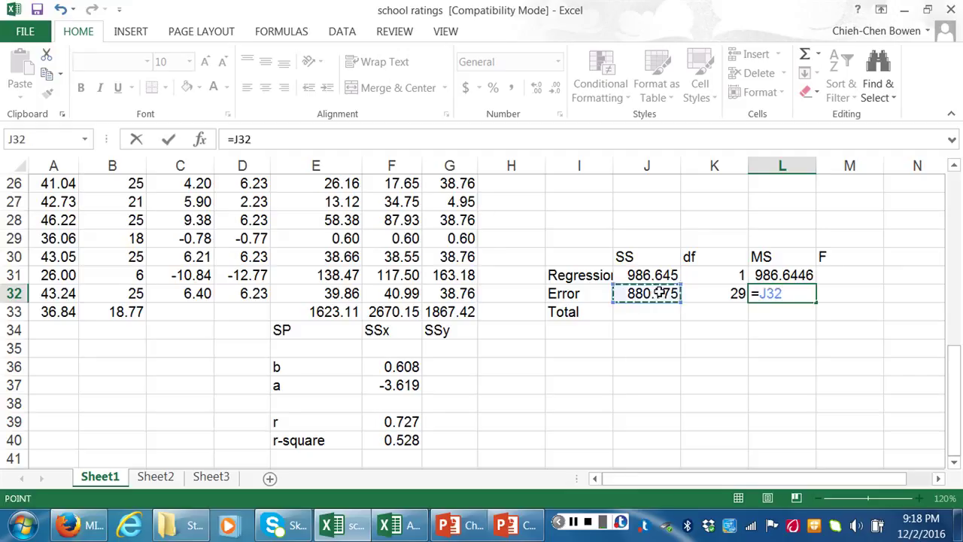
pyautogui.write('/')
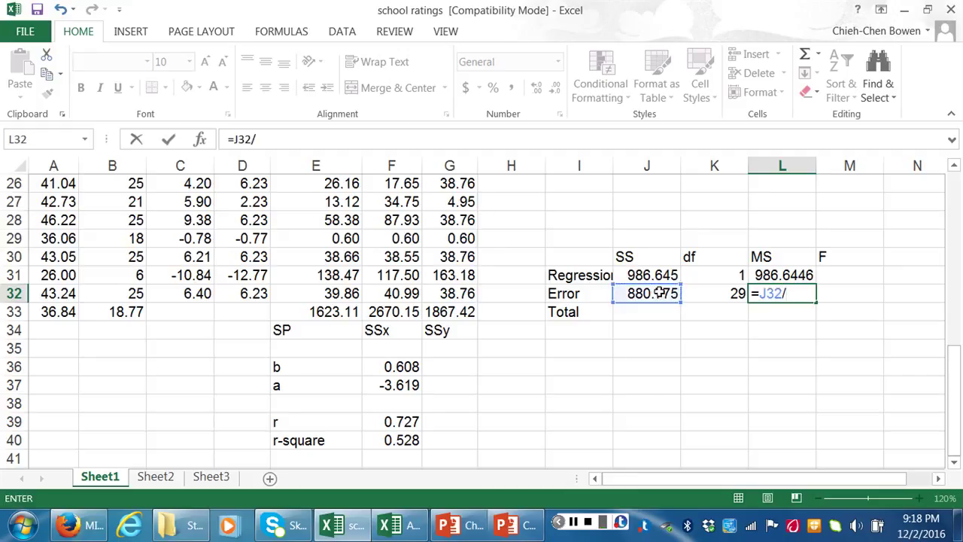
pyautogui.click(707, 294)
pyautogui.press('Return')
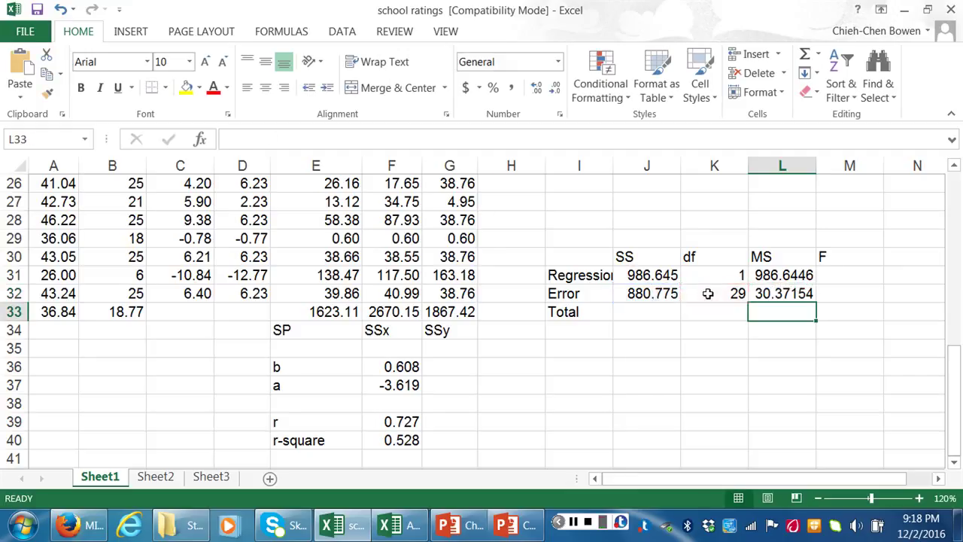
# Step: Compute the F statistic for Regression in cell M31 with the formula =L31/L32
pyautogui.click(850, 279)
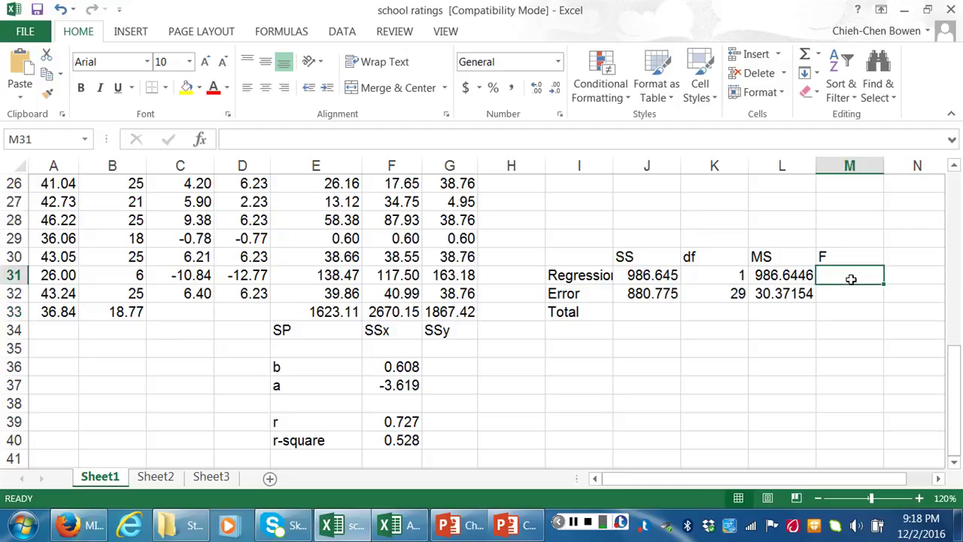
pyautogui.write('=')
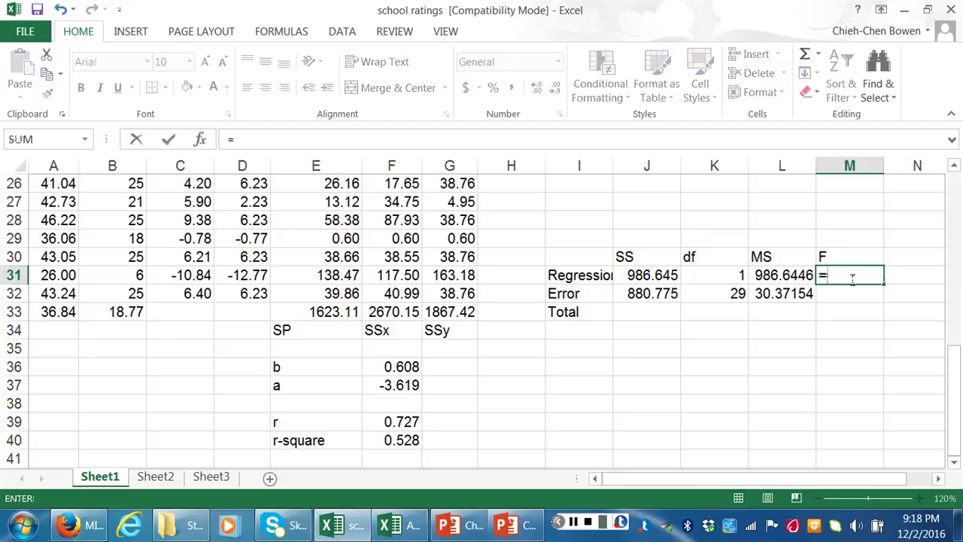
pyautogui.click(789, 274)
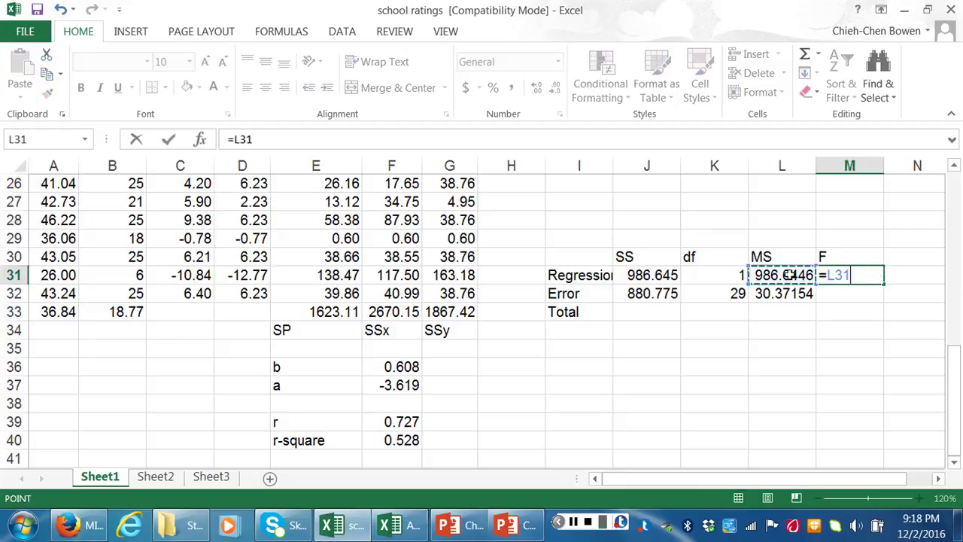
pyautogui.write('/')
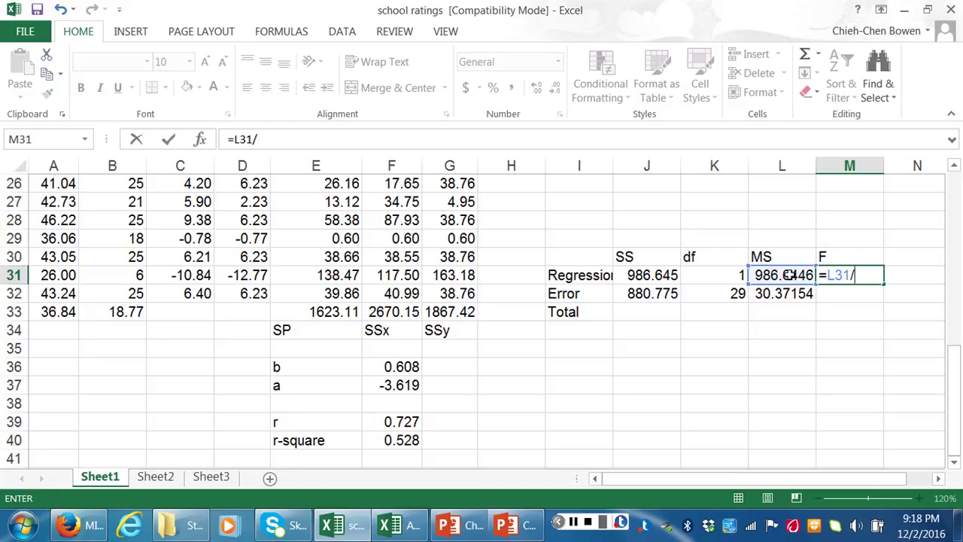
pyautogui.click(786, 293)
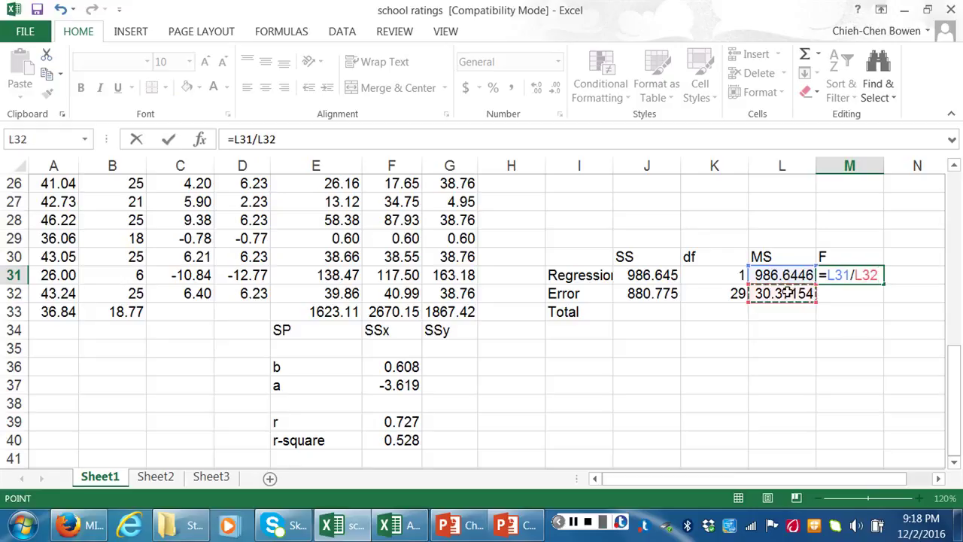
pyautogui.press('Return')
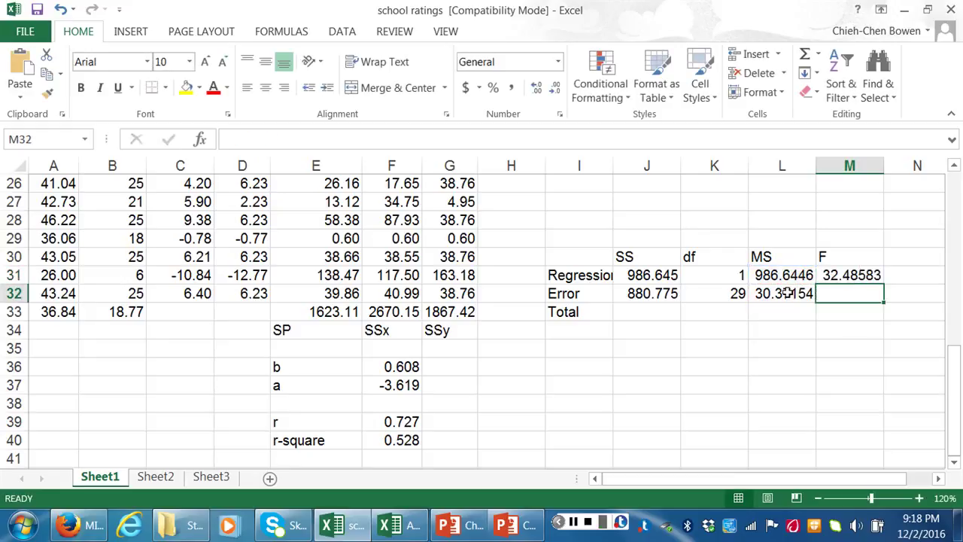
# Step: Format the MS and F values in L31:M32 with three decimal places
pyautogui.click(804, 275)
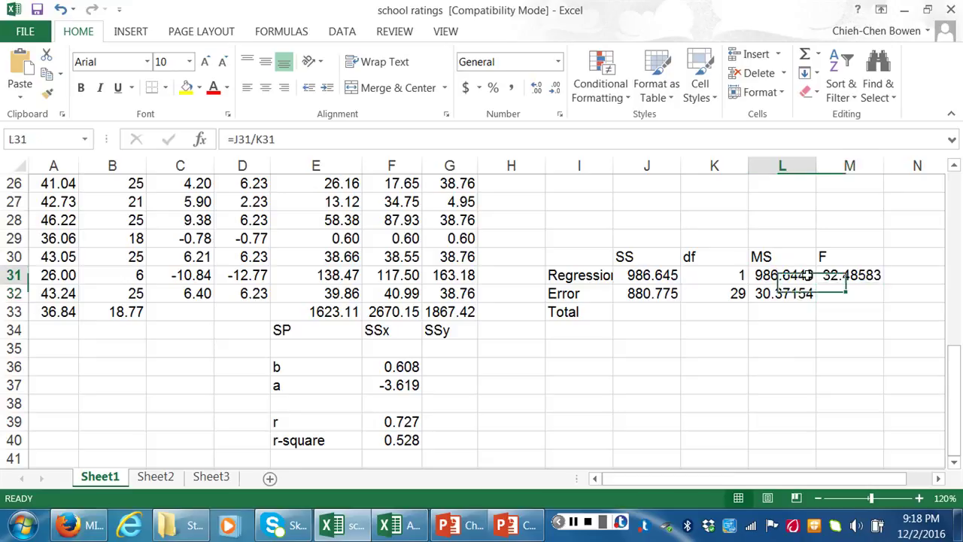
pyautogui.moveTo(811, 296); pyautogui.dragTo(846, 294)
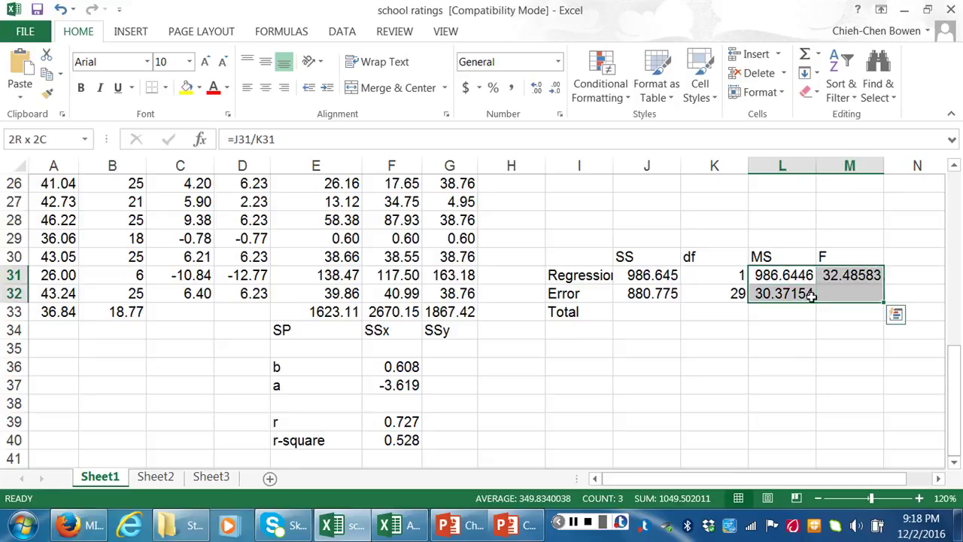
pyautogui.click(555, 88)
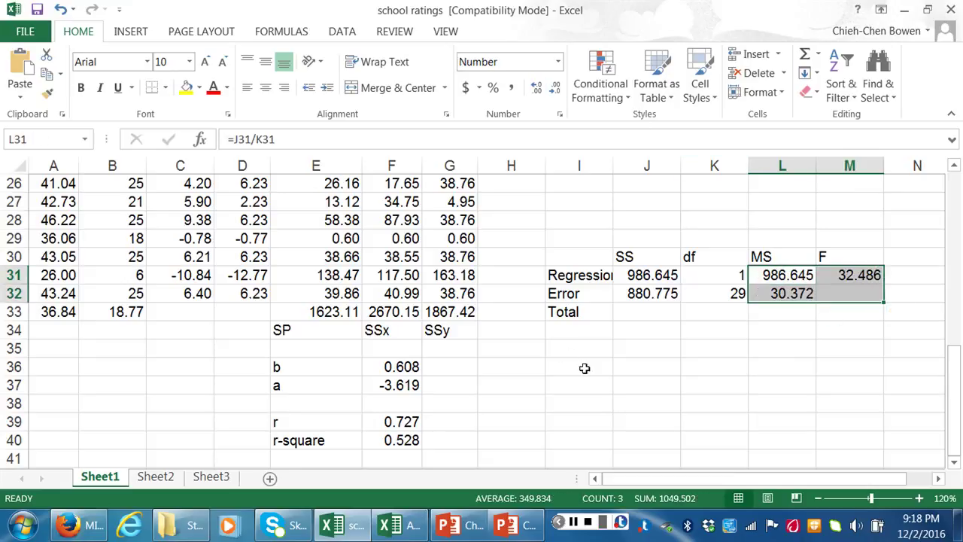
pyautogui.click(793, 308)
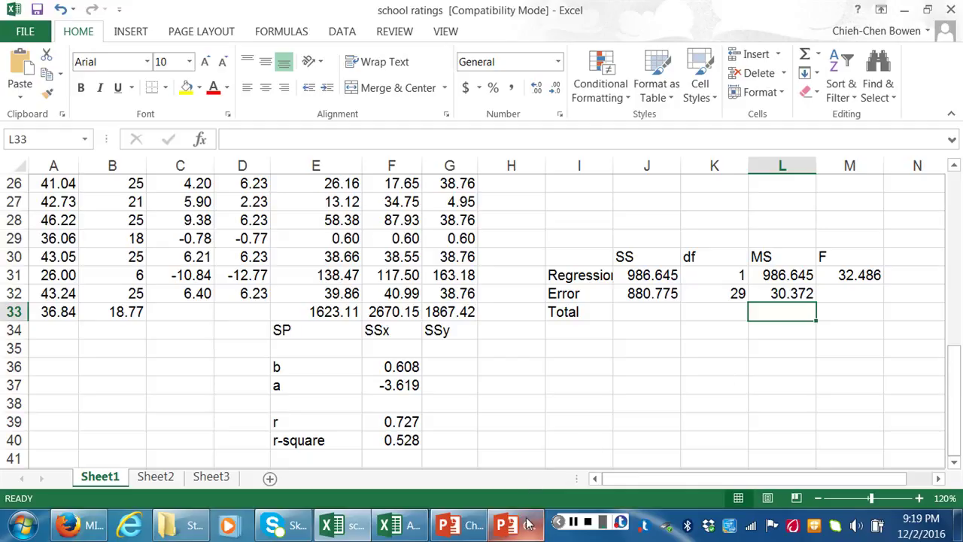
# Step: Switch to the Chapter 12 PowerPoint presentation showing the slide on hypothesis testing with simple regression
pyautogui.click(475, 529)
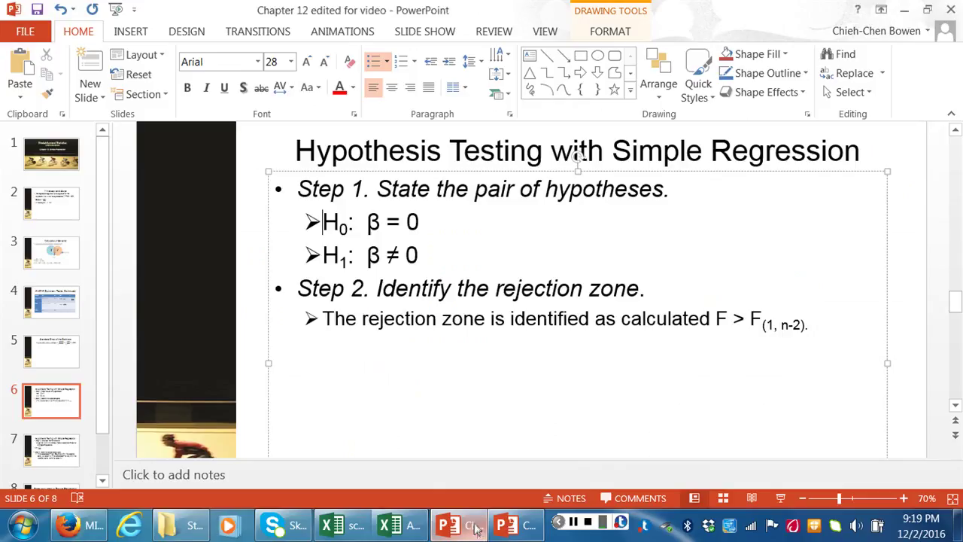